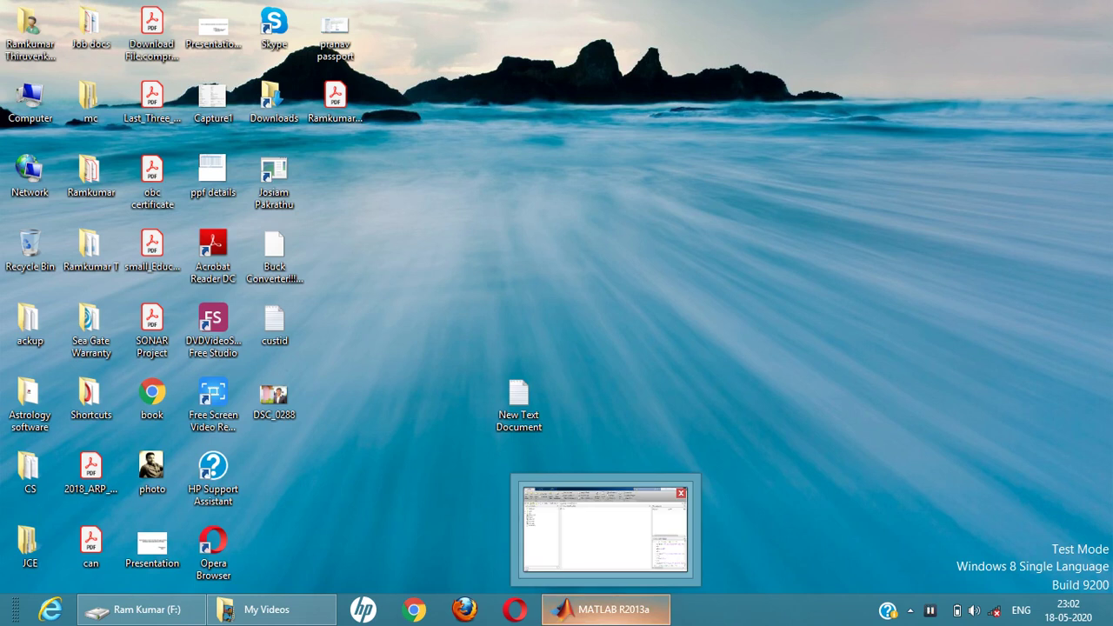
# Step: Switch to MATLAB R2013a, create a new blank Simulink model and maximize its window
pyautogui.click(605, 609)
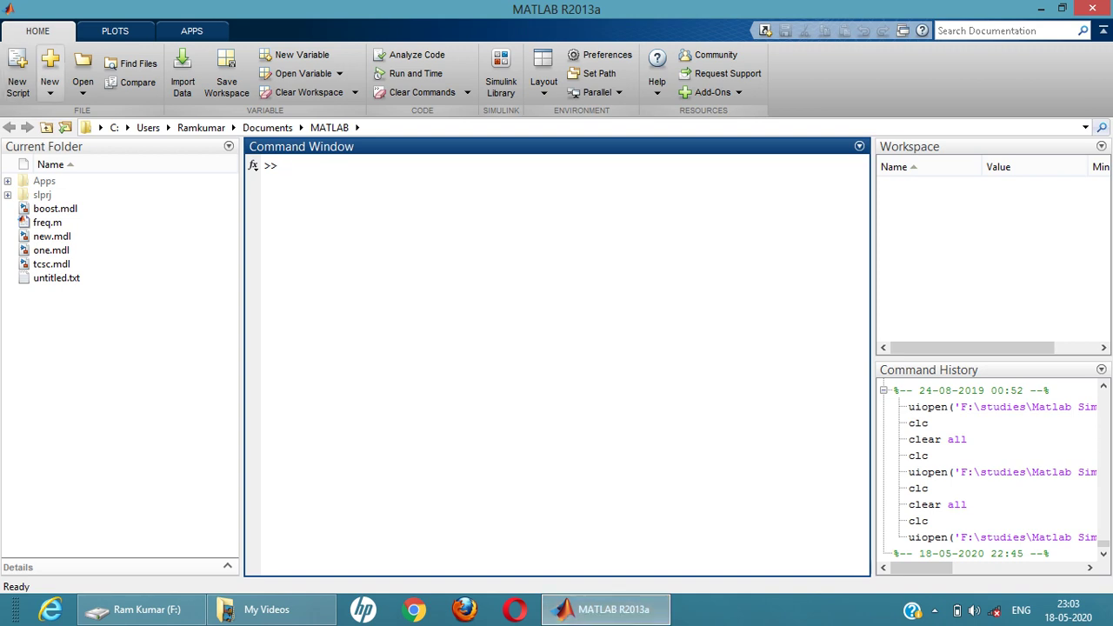
pyautogui.click(49, 82)
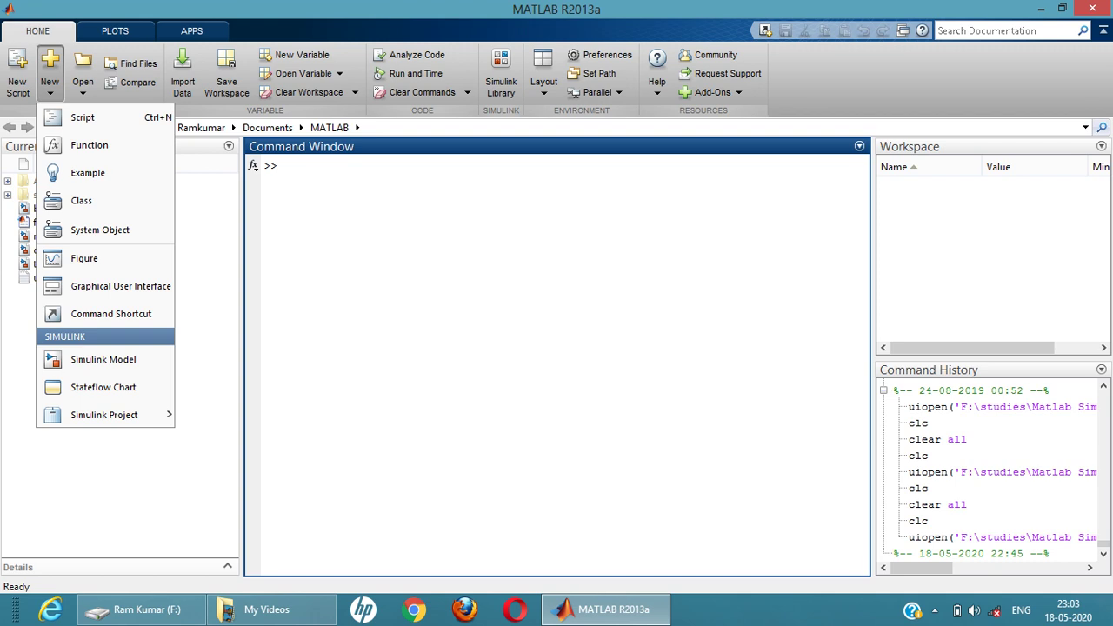
pyautogui.click(103, 359)
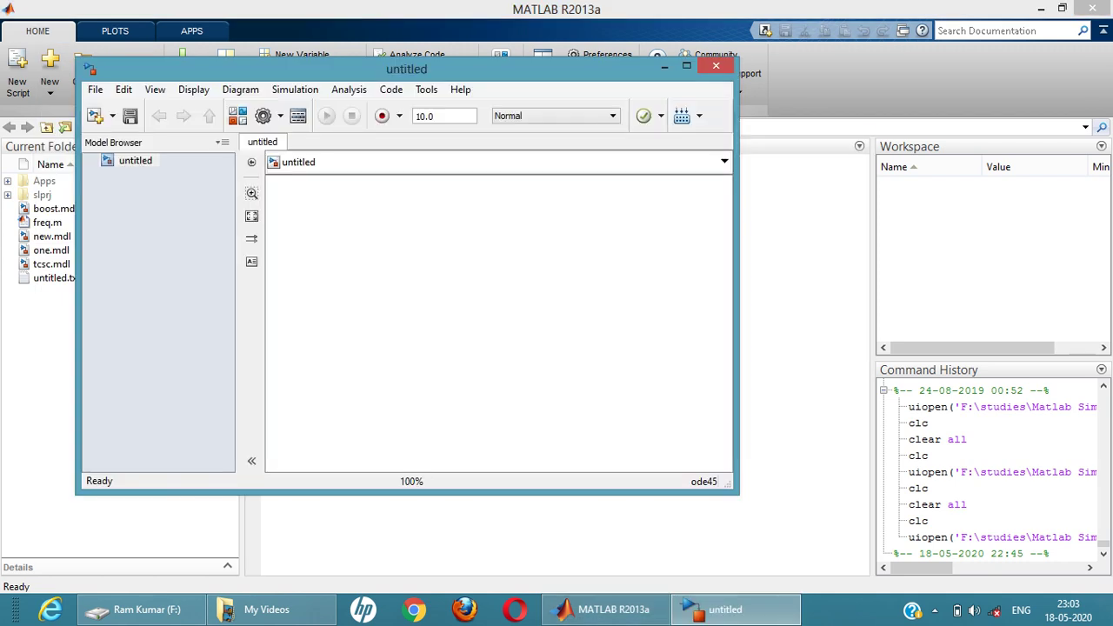
pyautogui.click(686, 65)
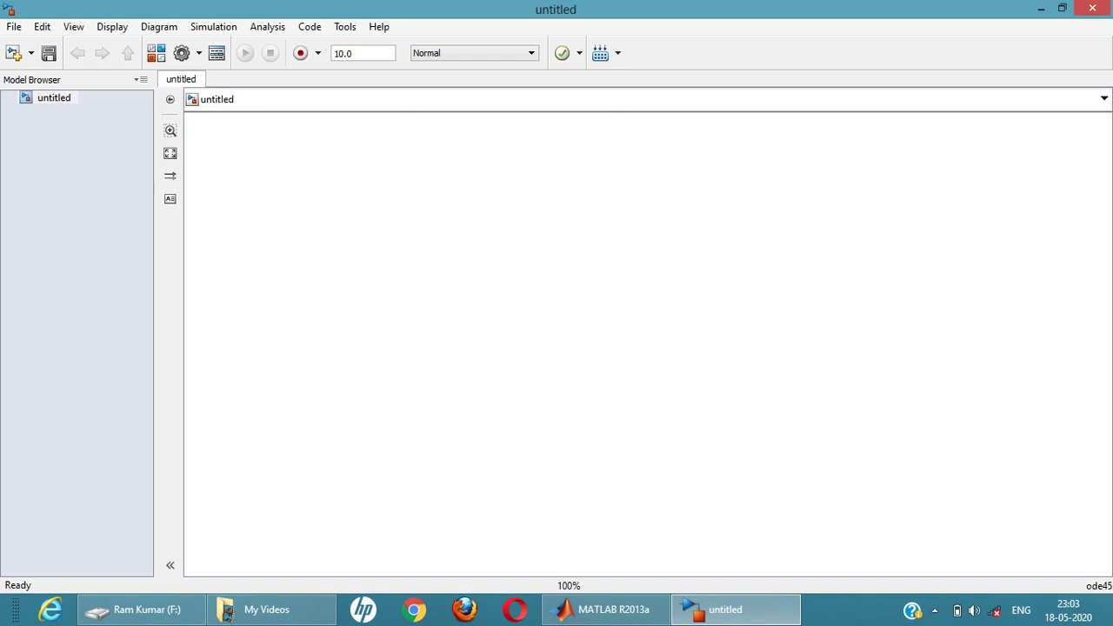
# Step: Open the model configuration parameters for the untitled model
pyautogui.press('alt')
pyautogui.press('Right')
pyautogui.press('Right')
pyautogui.press('Right')
pyautogui.press('Right')
pyautogui.press('Right')
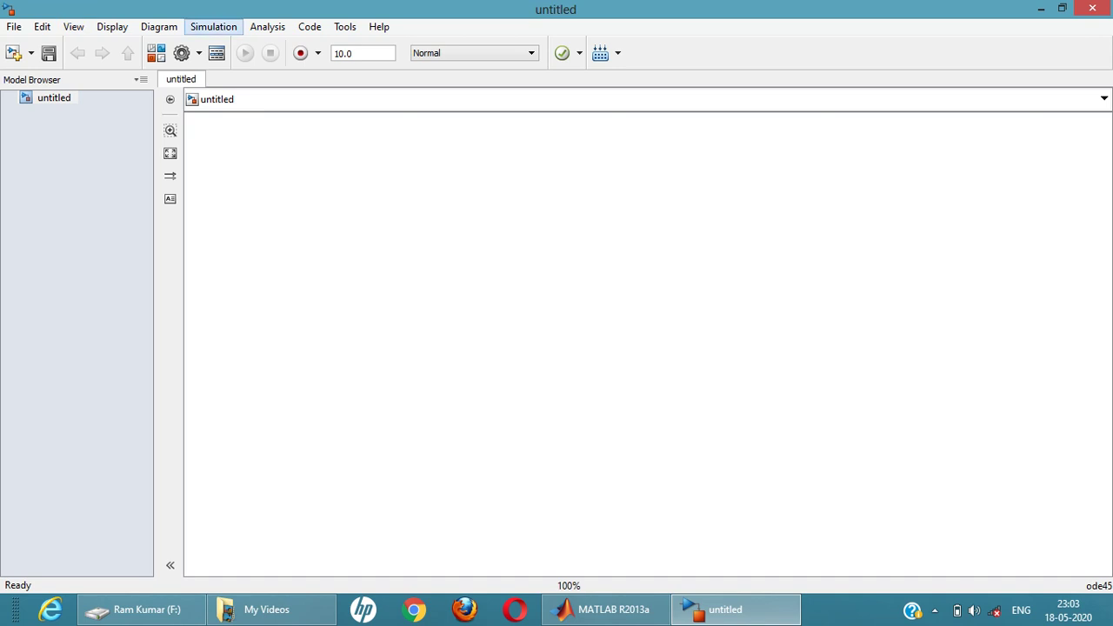
pyautogui.press('Down')
pyautogui.press('Down')
pyautogui.press('Down')
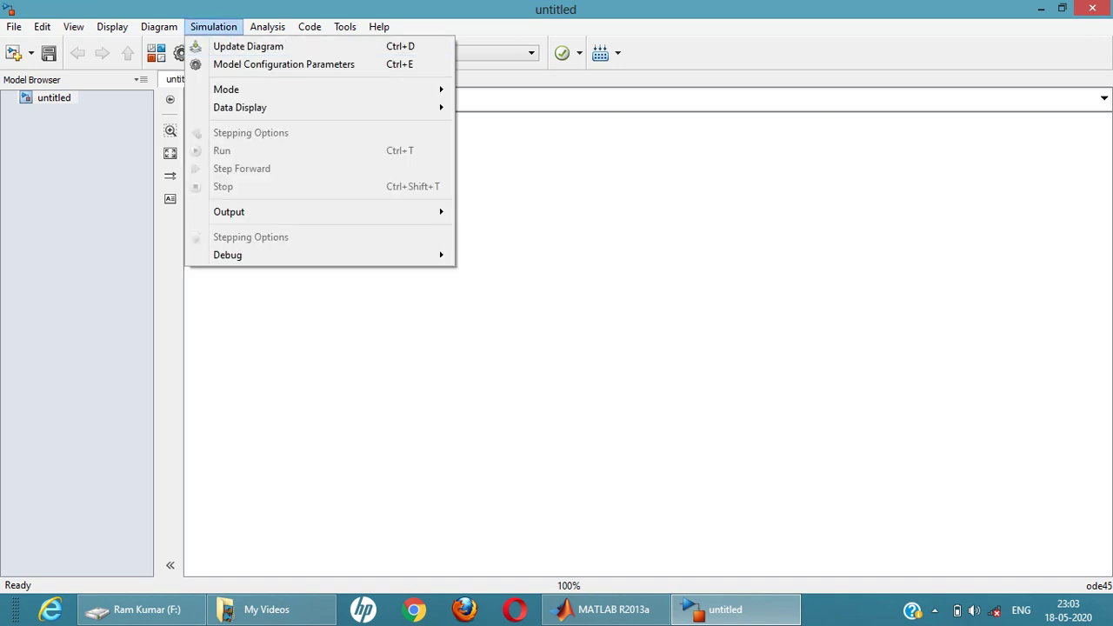
pyautogui.press('Return')
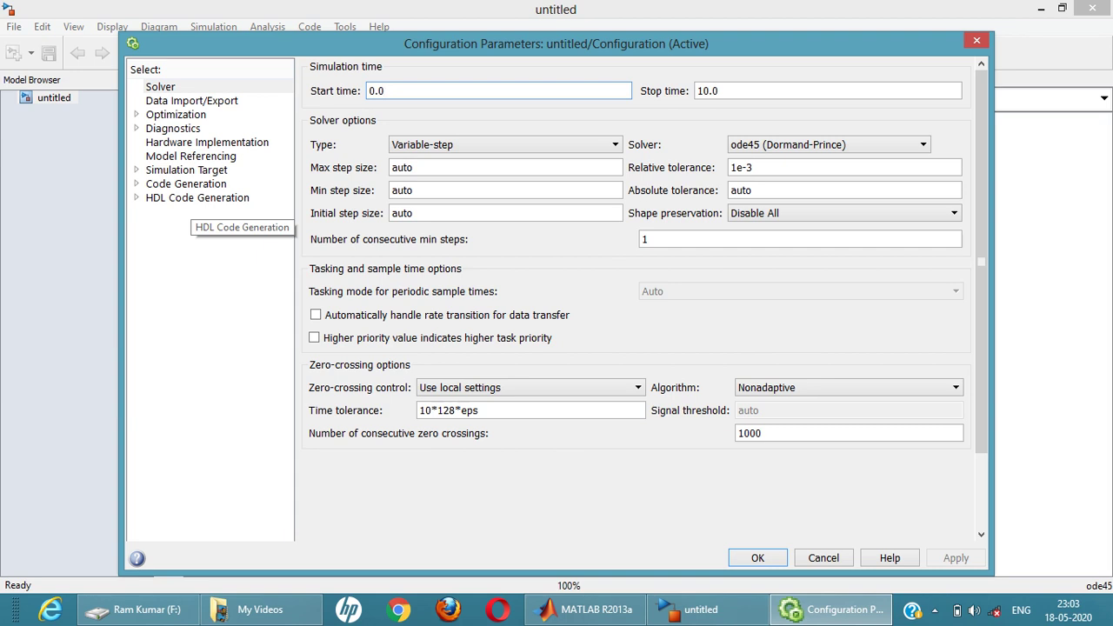
# Step: Examine the Solver settings, including the available step types and the available solvers
pyautogui.click(160, 86)
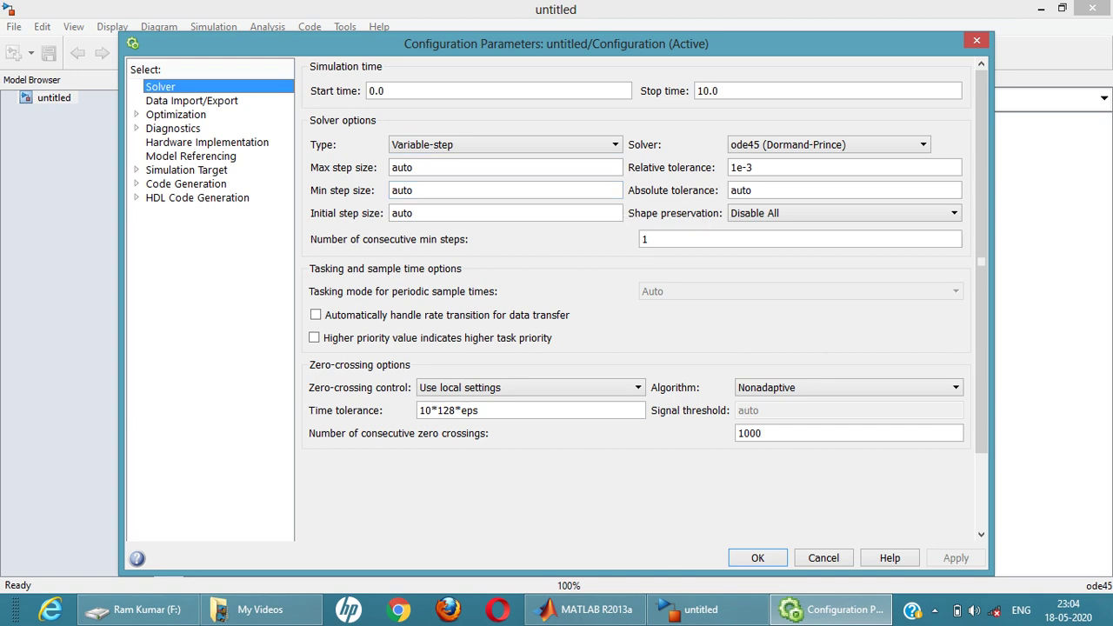
pyautogui.click(615, 144)
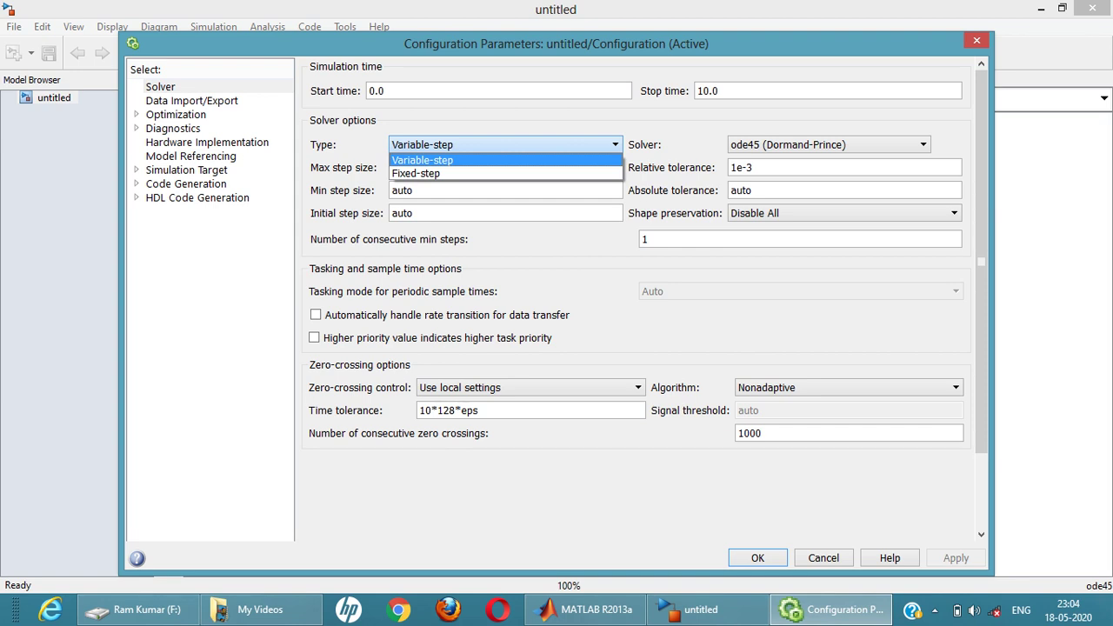
pyautogui.press('Escape')
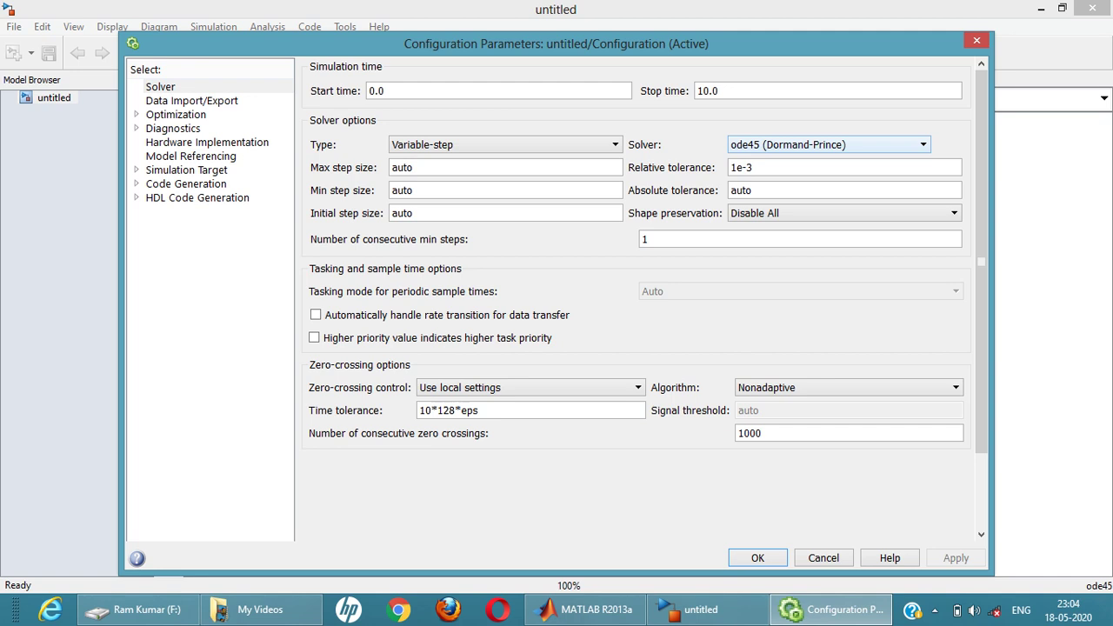
pyautogui.click(829, 144)
pyautogui.press('Escape')
# Step: Review the Data Import/Export settings and choose Dataset as the signal logging format
pyautogui.click(191, 100)
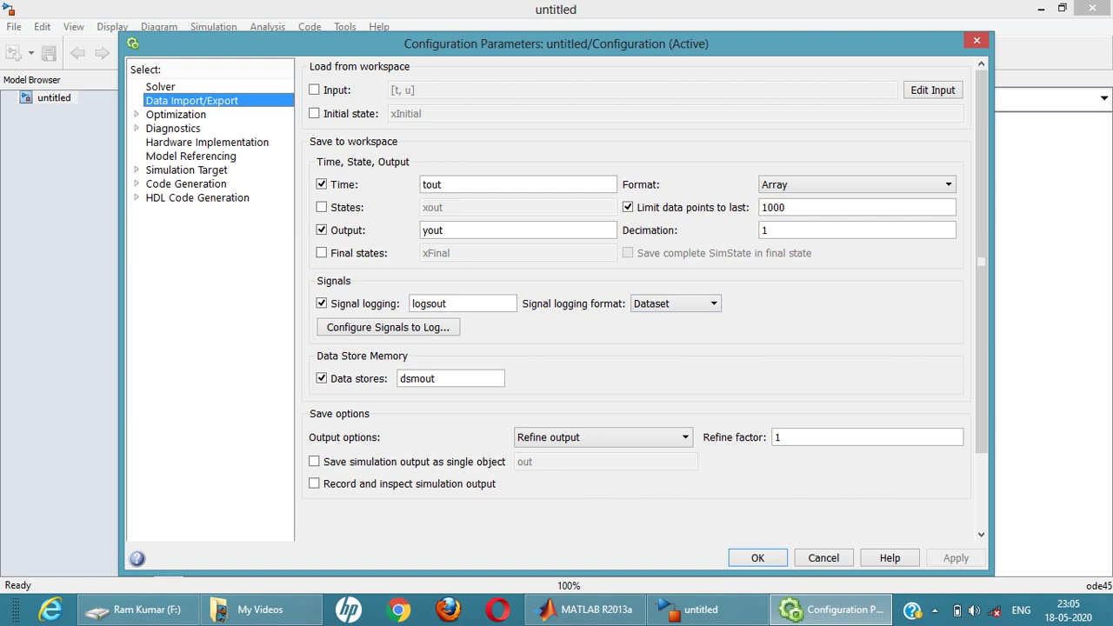
pyautogui.click(701, 304)
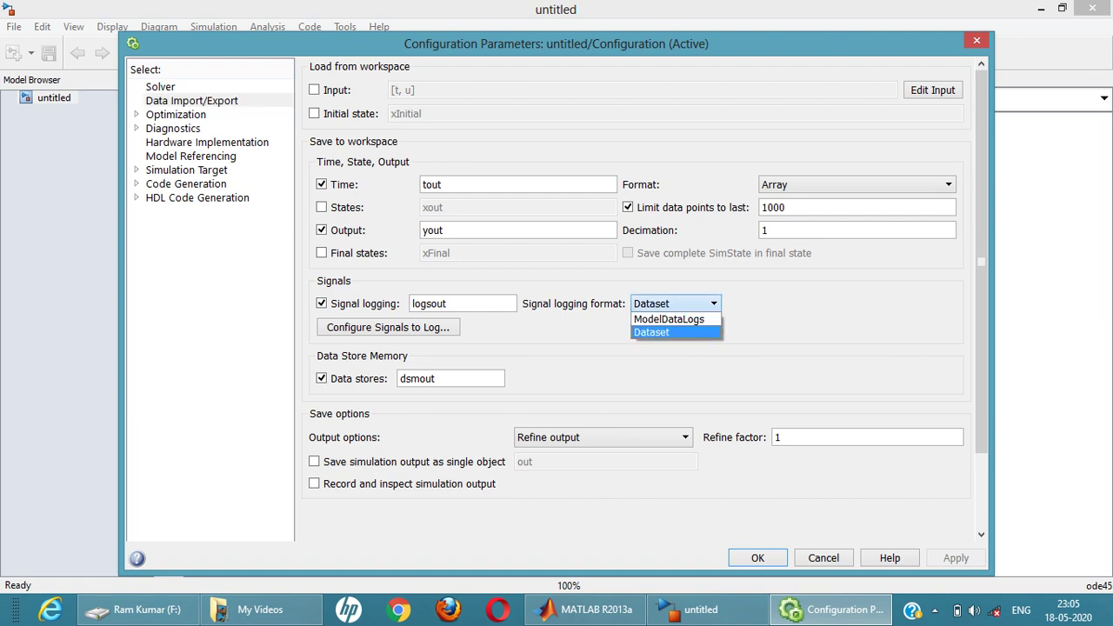
pyautogui.click(676, 332)
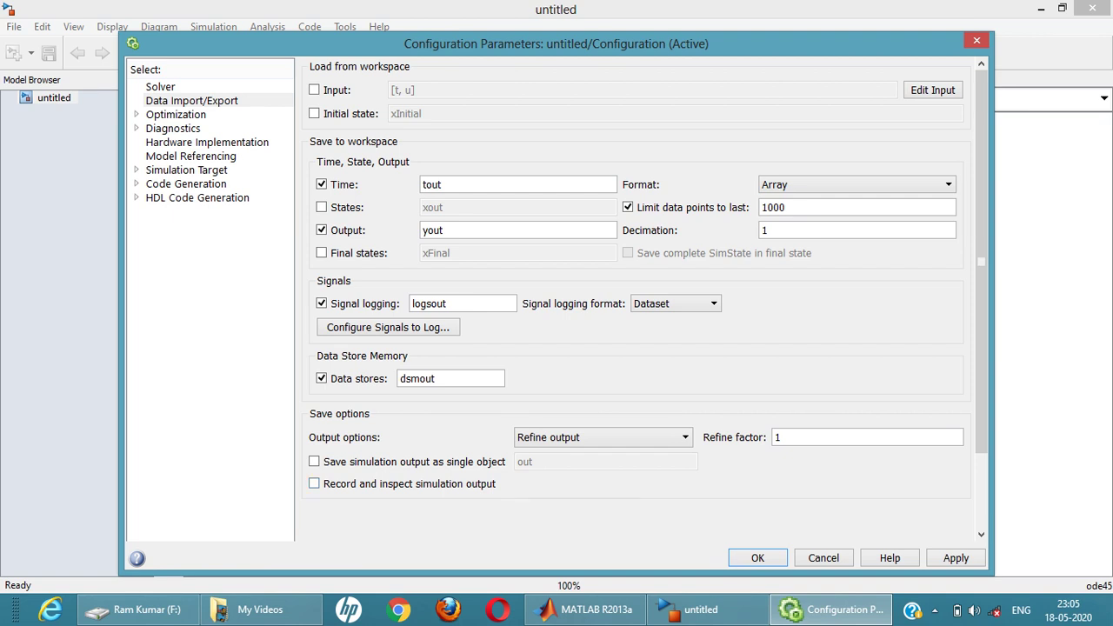
# Step: Examine the Optimization settings together with their Signals and Parameters and Stateflow subcategories
pyautogui.click(176, 114)
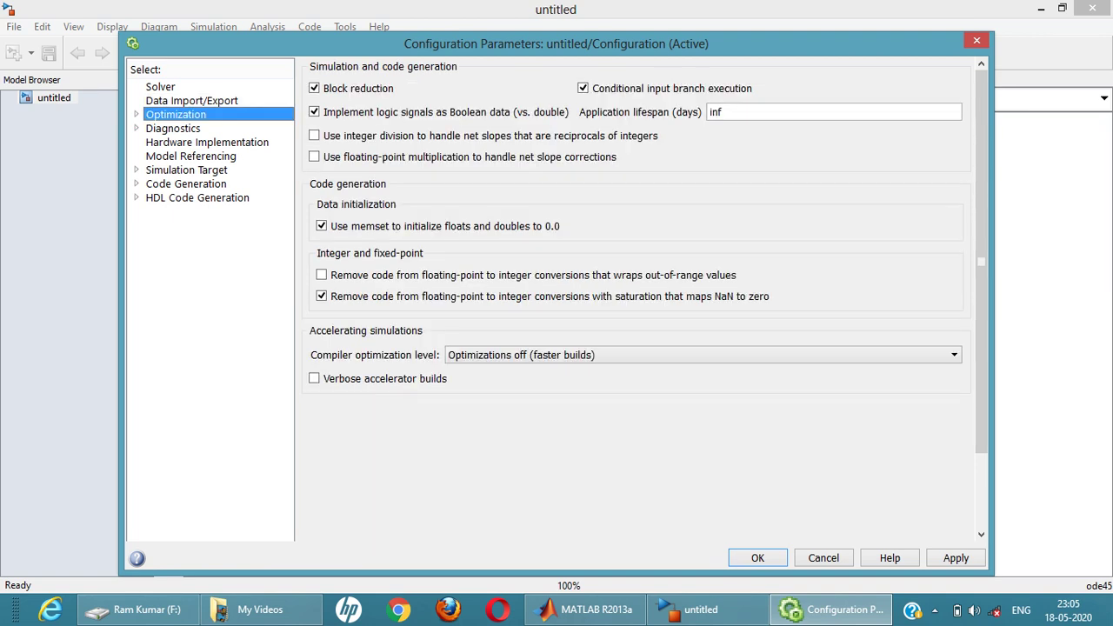
pyautogui.click(136, 114)
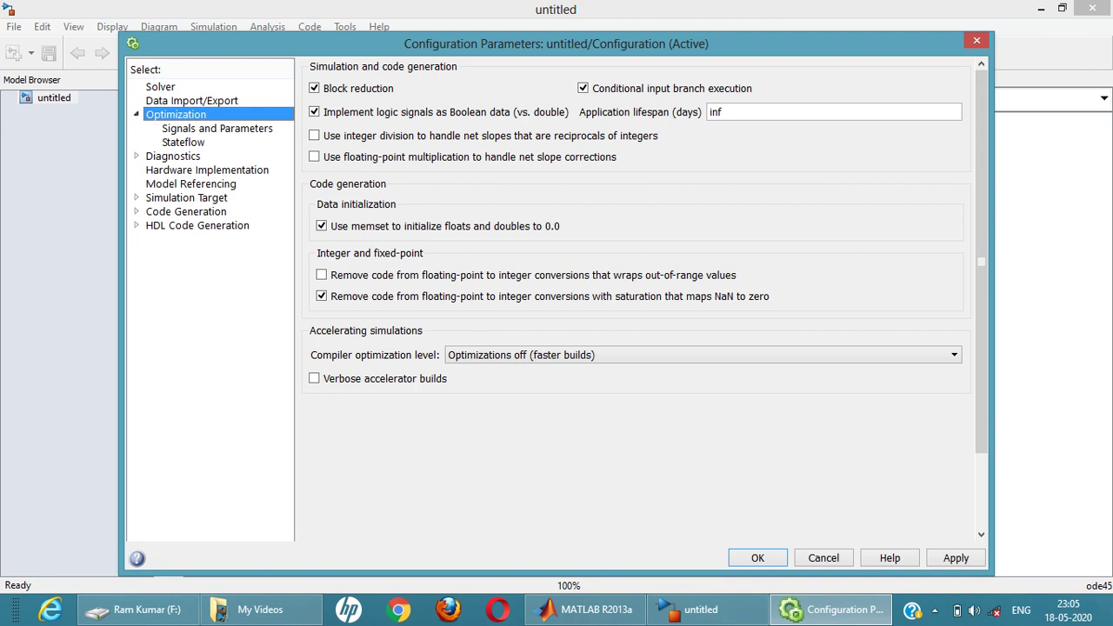
pyautogui.press('Down')
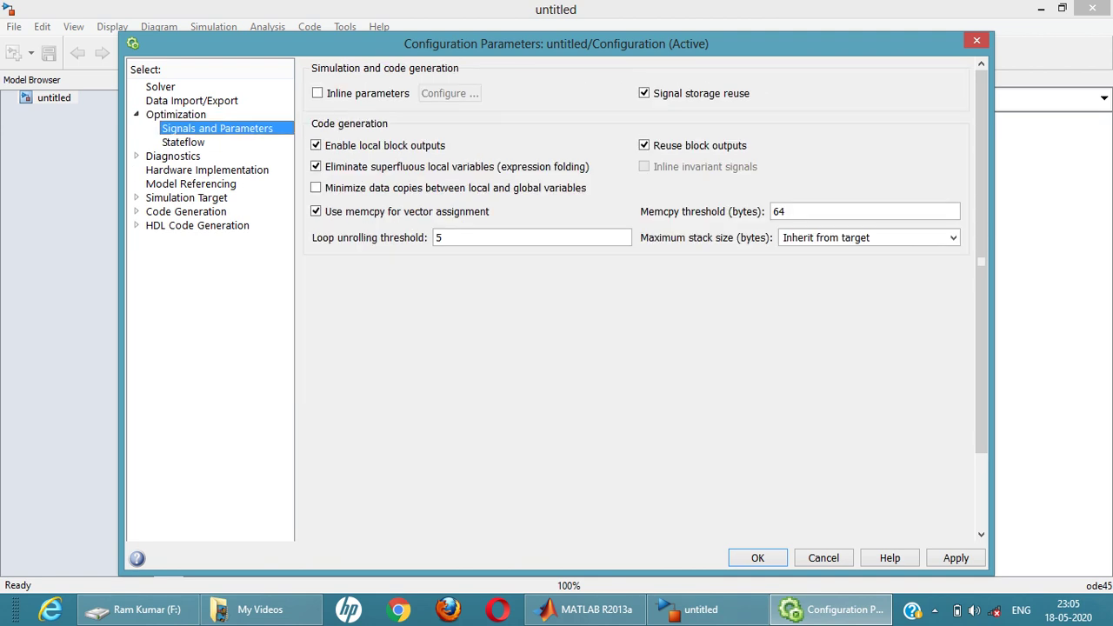
pyautogui.press('Down')
pyautogui.press('Up')
pyautogui.click(183, 142)
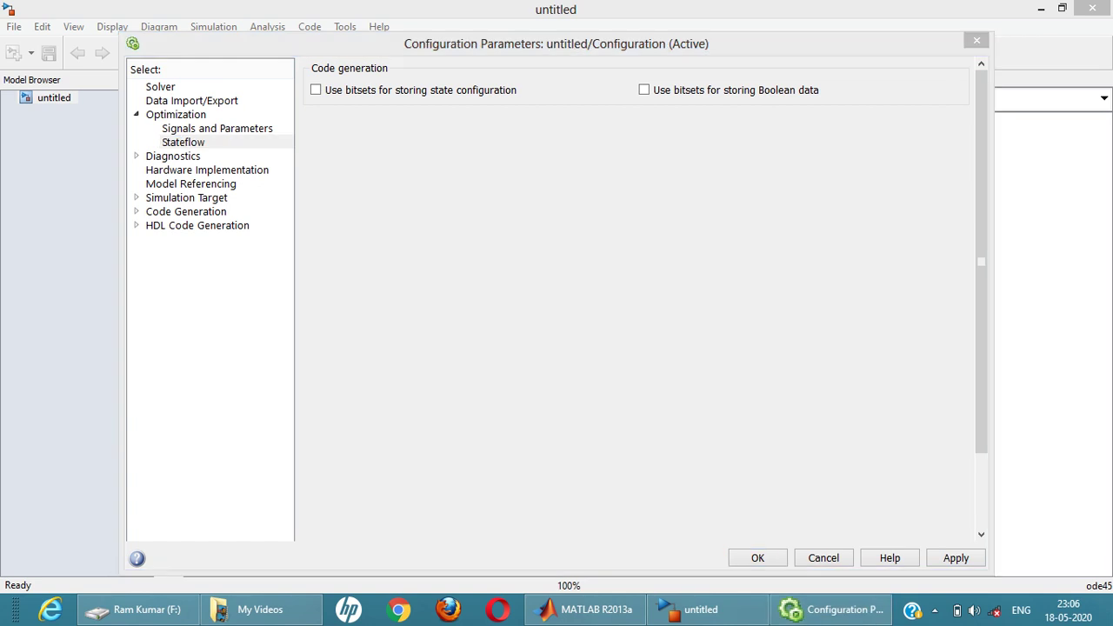
# Step: Review the solver Diagnostics settings, choosing warning for algebraic loops and checking the choices for consecutive zero crossings violations
pyautogui.click(173, 156)
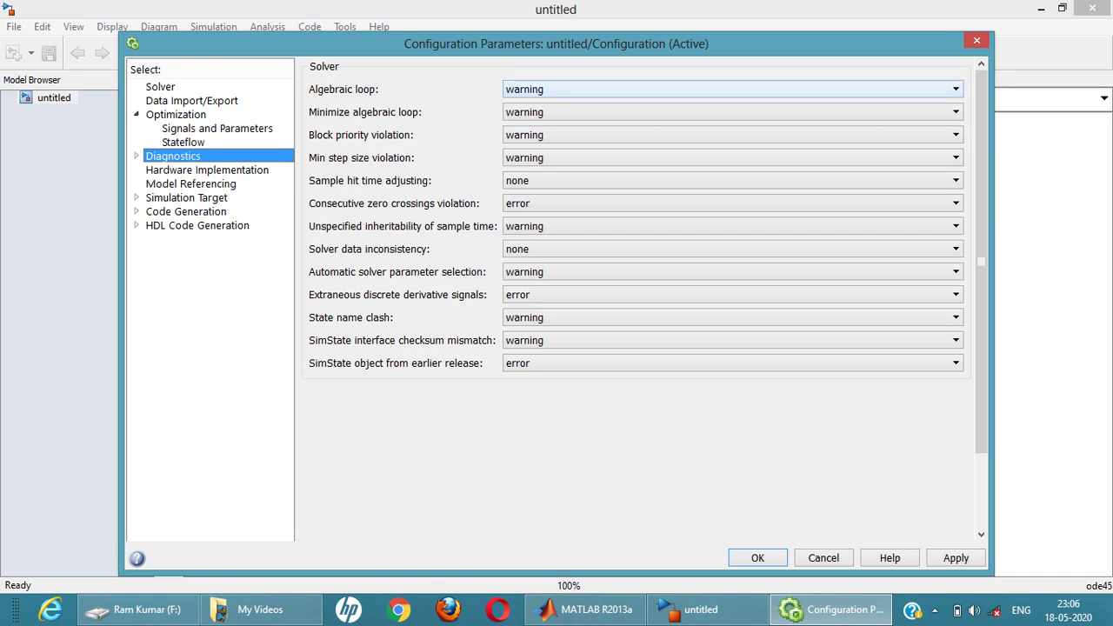
pyautogui.click(732, 89)
pyautogui.click(732, 89)
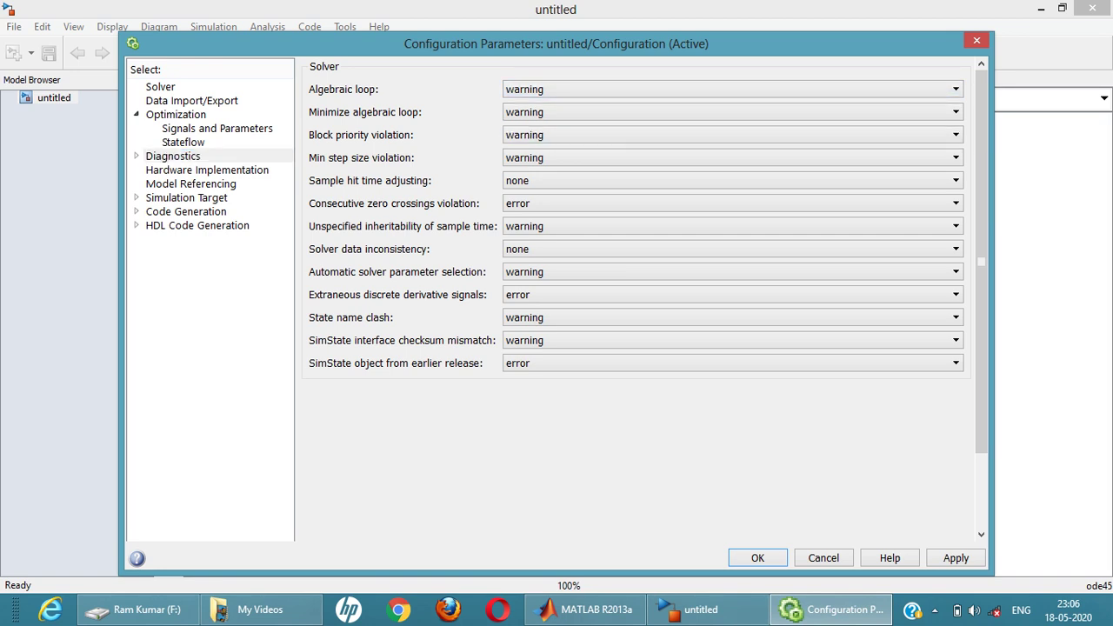
pyautogui.click(731, 89)
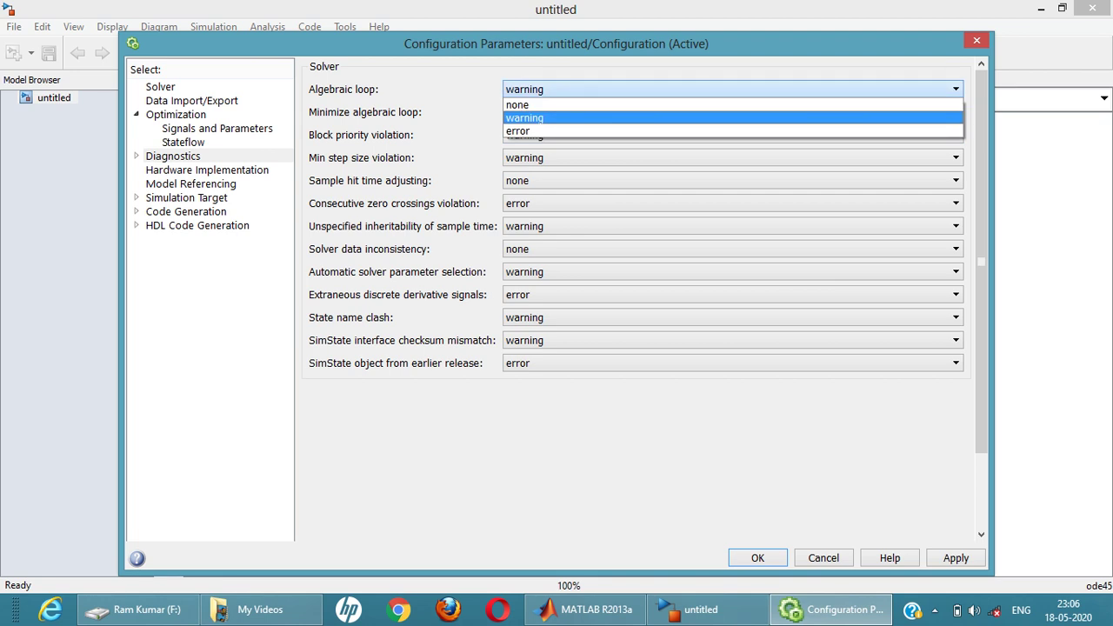
pyautogui.click(731, 89)
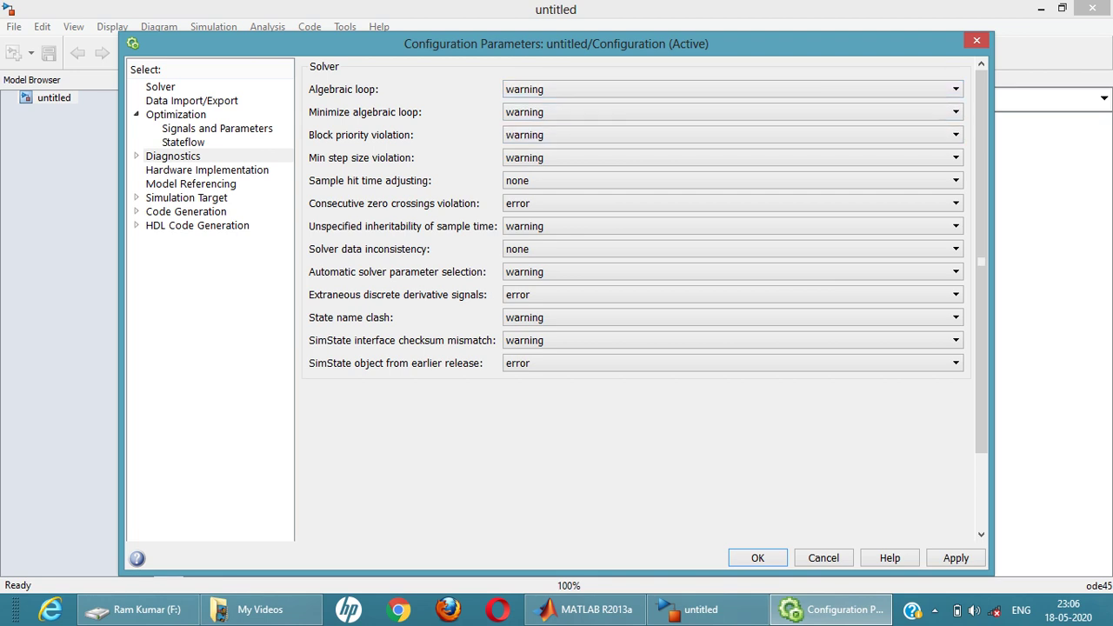
pyautogui.click(731, 89)
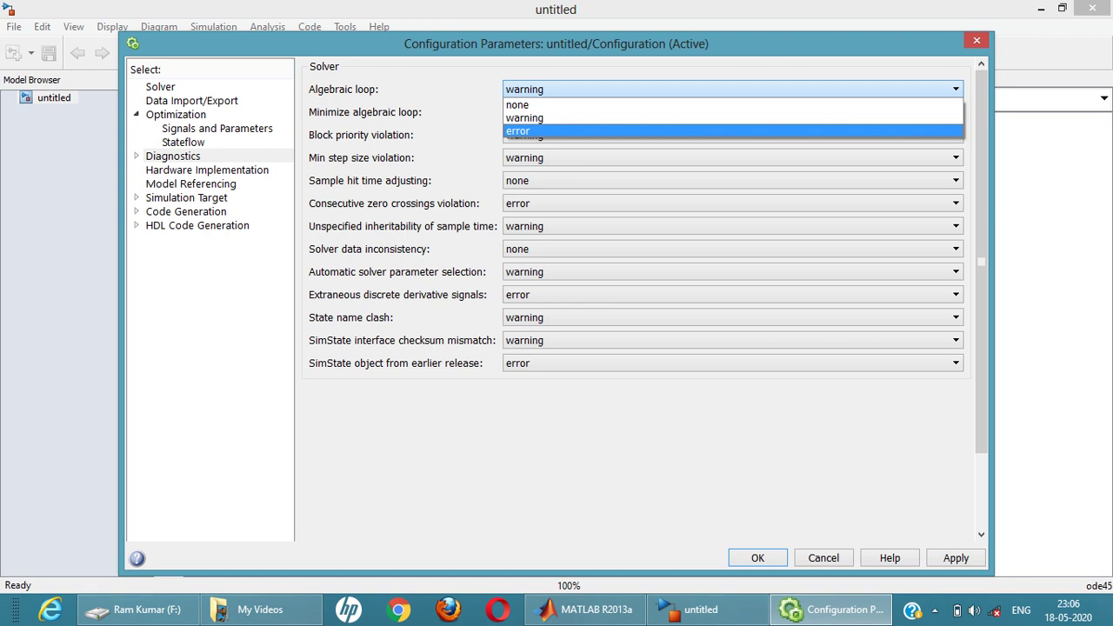
pyautogui.click(730, 117)
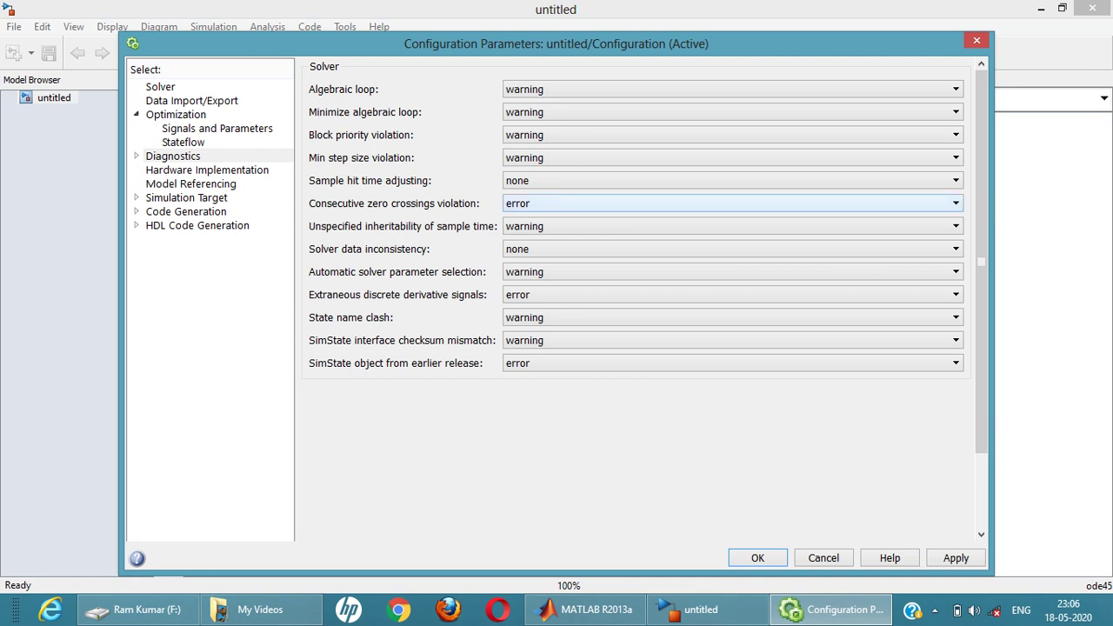
pyautogui.click(730, 203)
pyautogui.press('Escape')
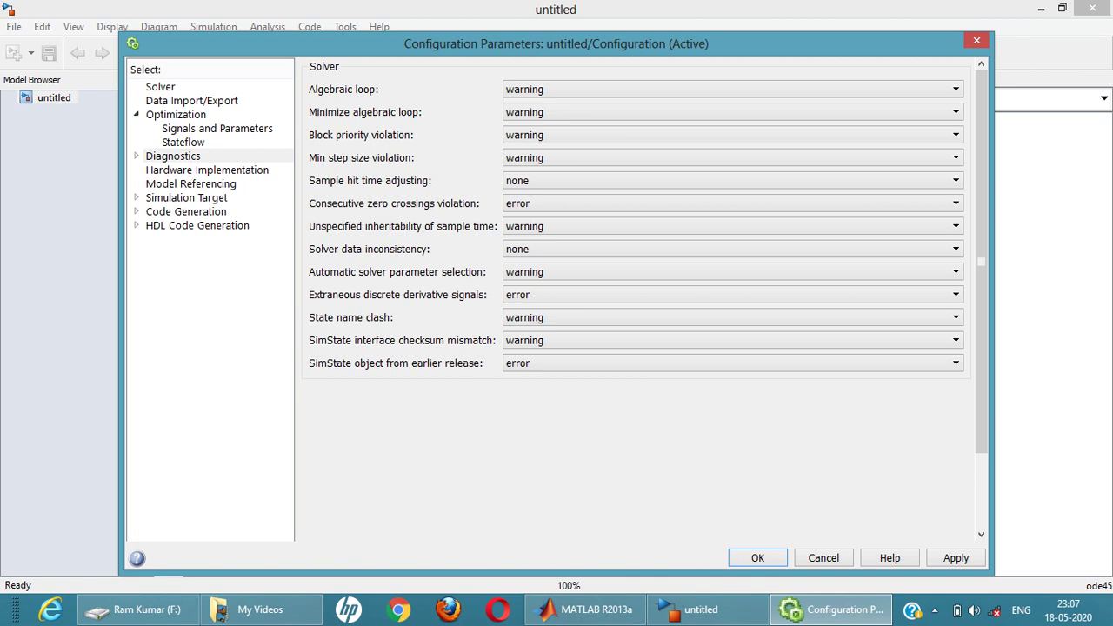
# Step: Examine the Hardware Implementation settings, including the available device vendors and device types
pyautogui.click(207, 170)
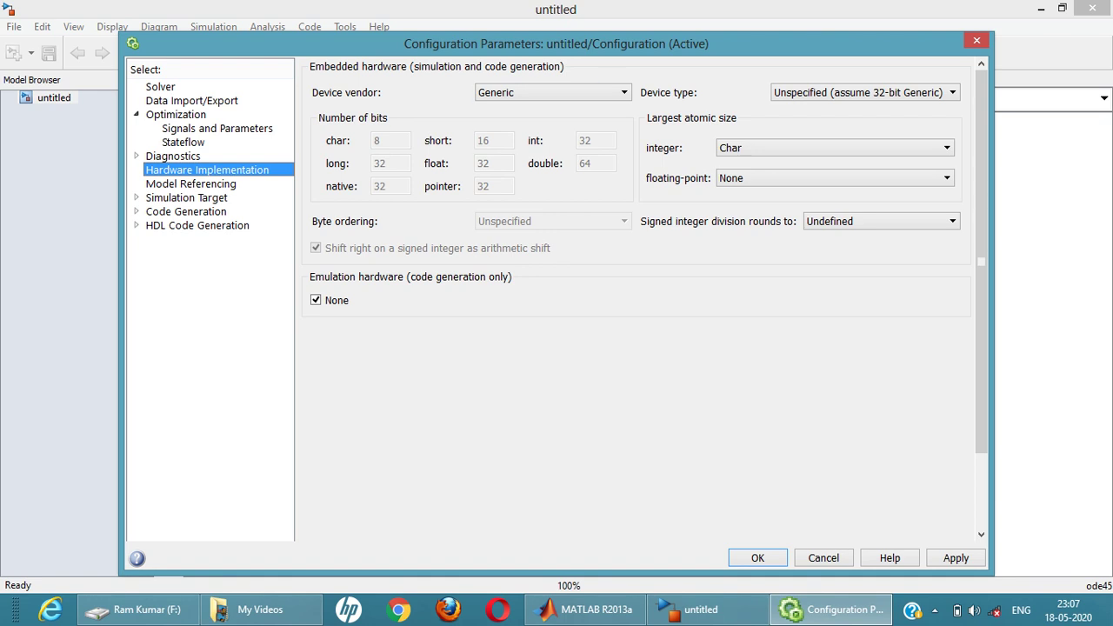
pyautogui.click(552, 92)
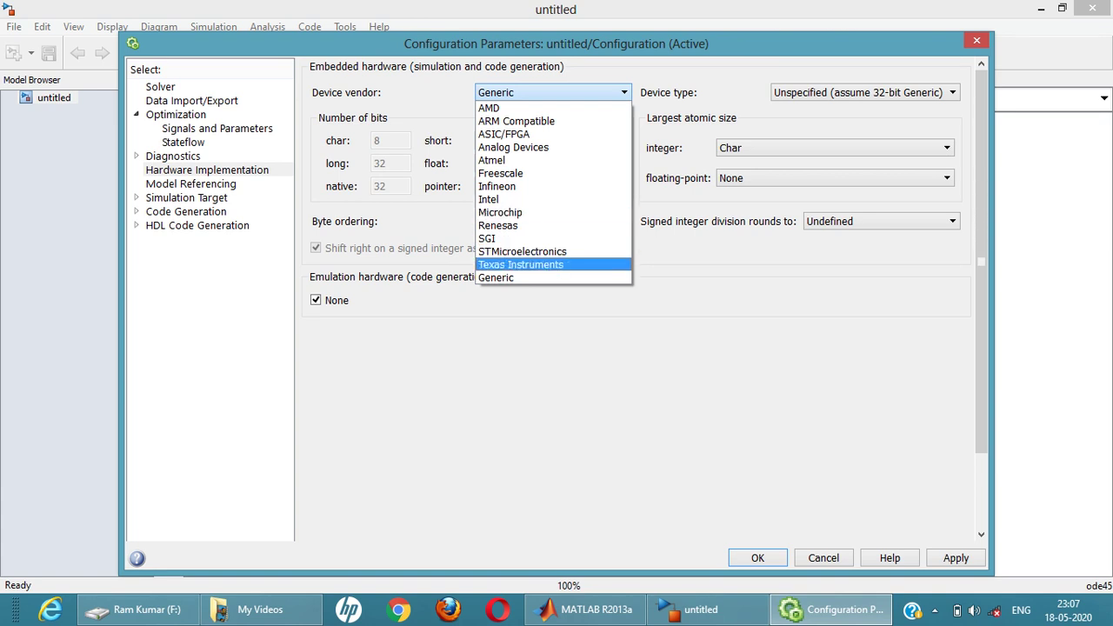
pyautogui.press('Escape')
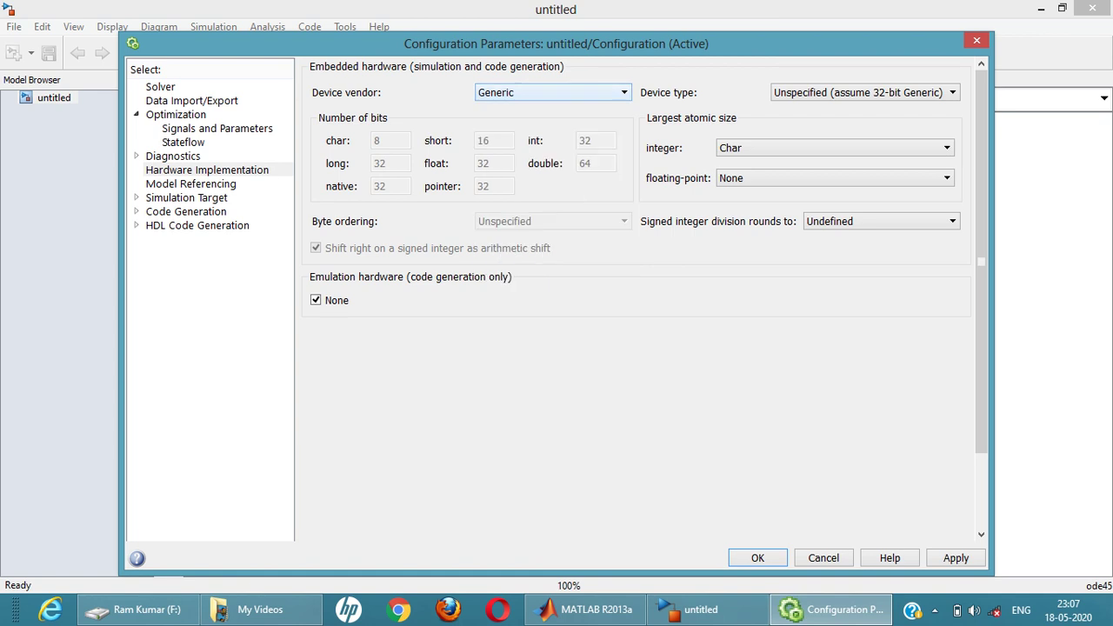
pyautogui.click(864, 92)
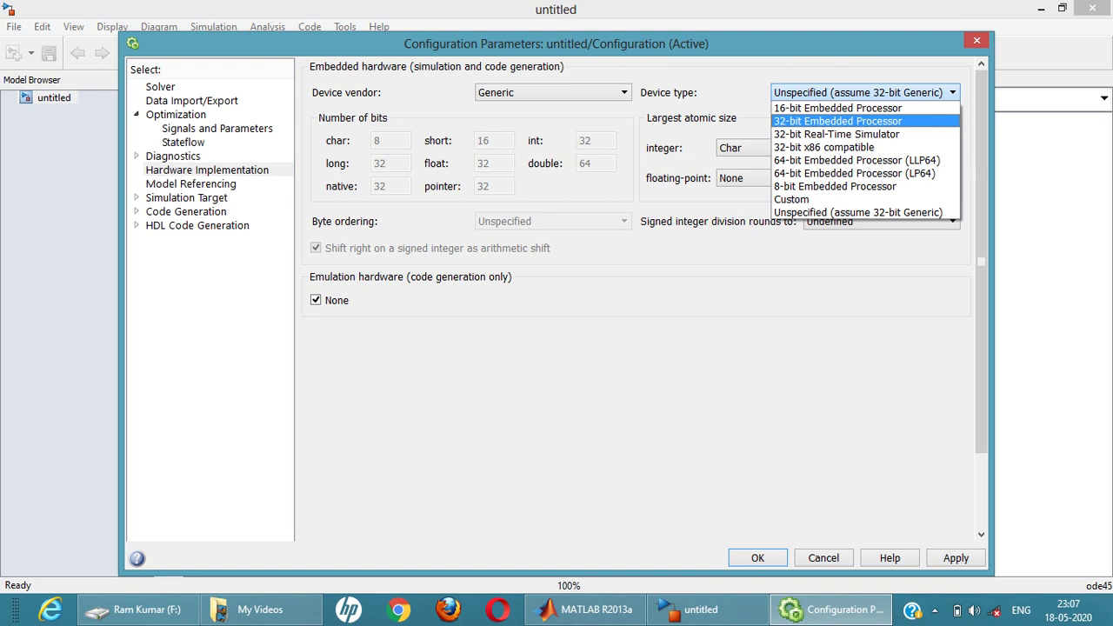
pyautogui.press('Down')
pyautogui.press('Down')
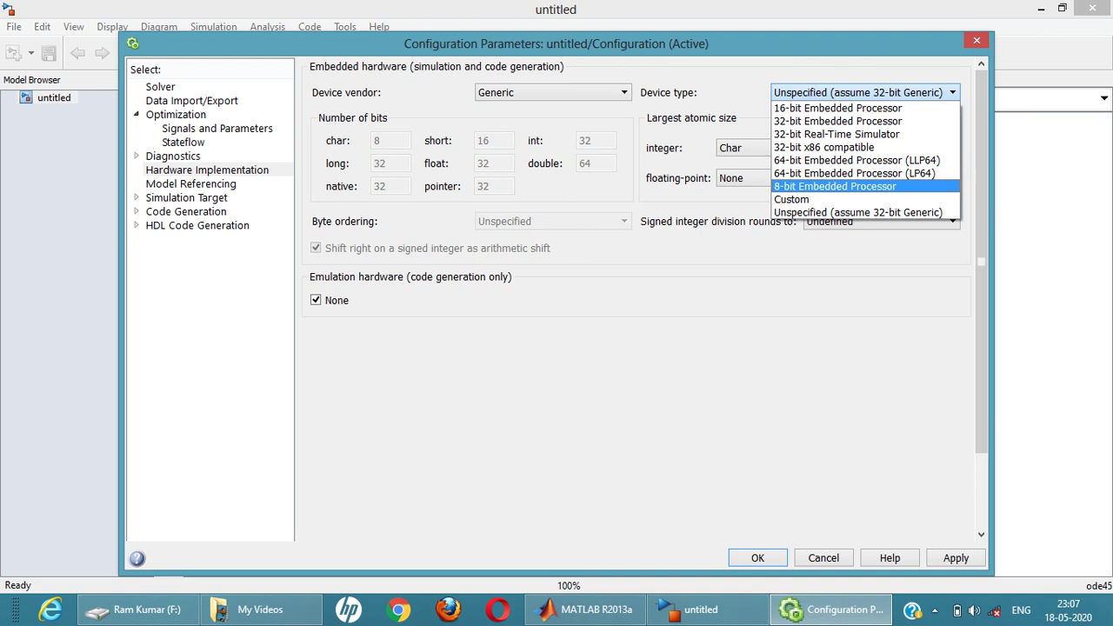
pyautogui.press('Escape')
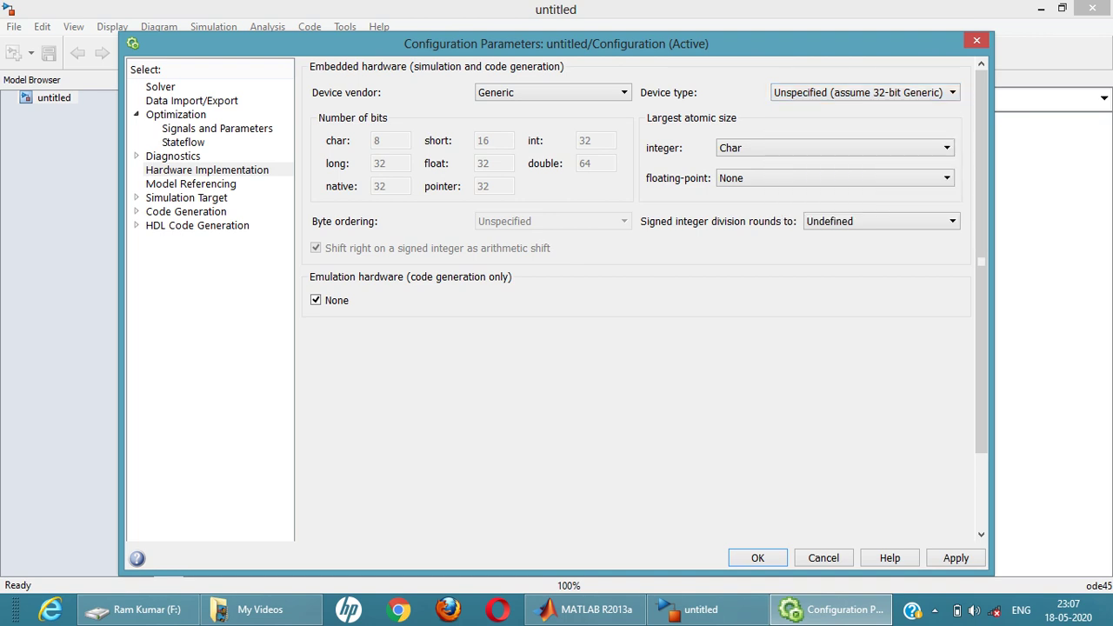
# Step: Review the Model Referencing settings and choose "If any changes detected" as the rebuild option
pyautogui.click(190, 184)
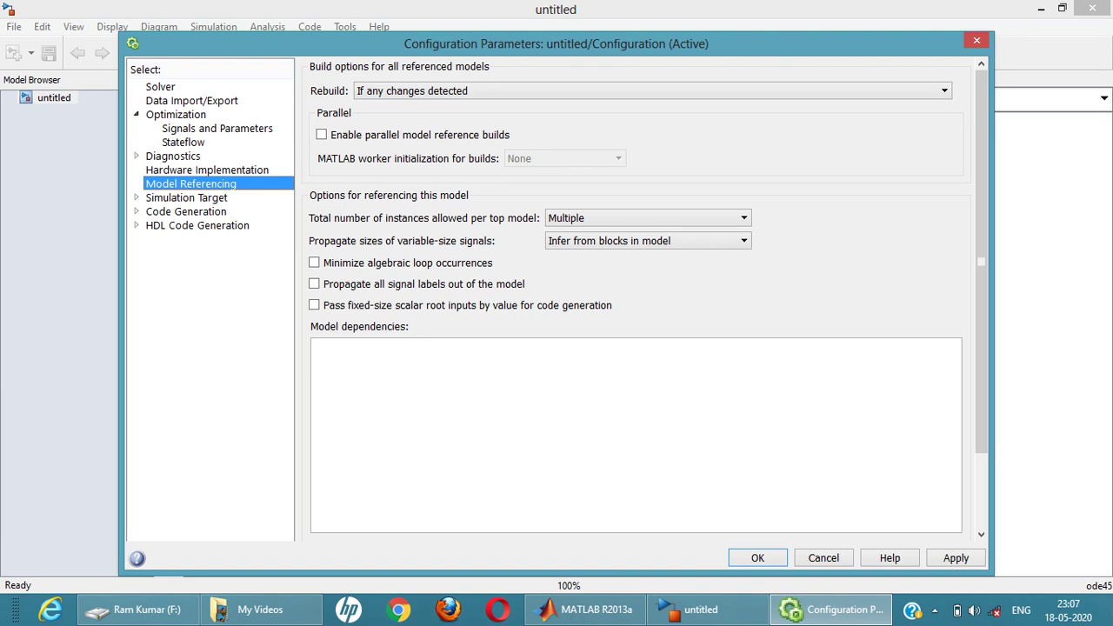
pyautogui.click(409, 90)
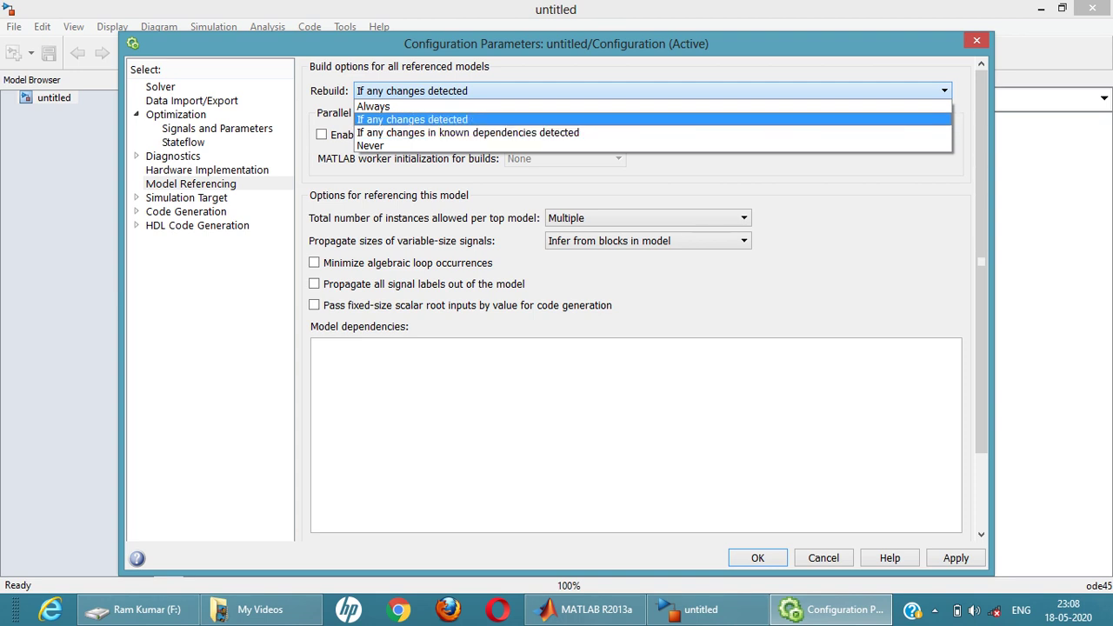
pyautogui.press('Escape')
pyautogui.click(652, 90)
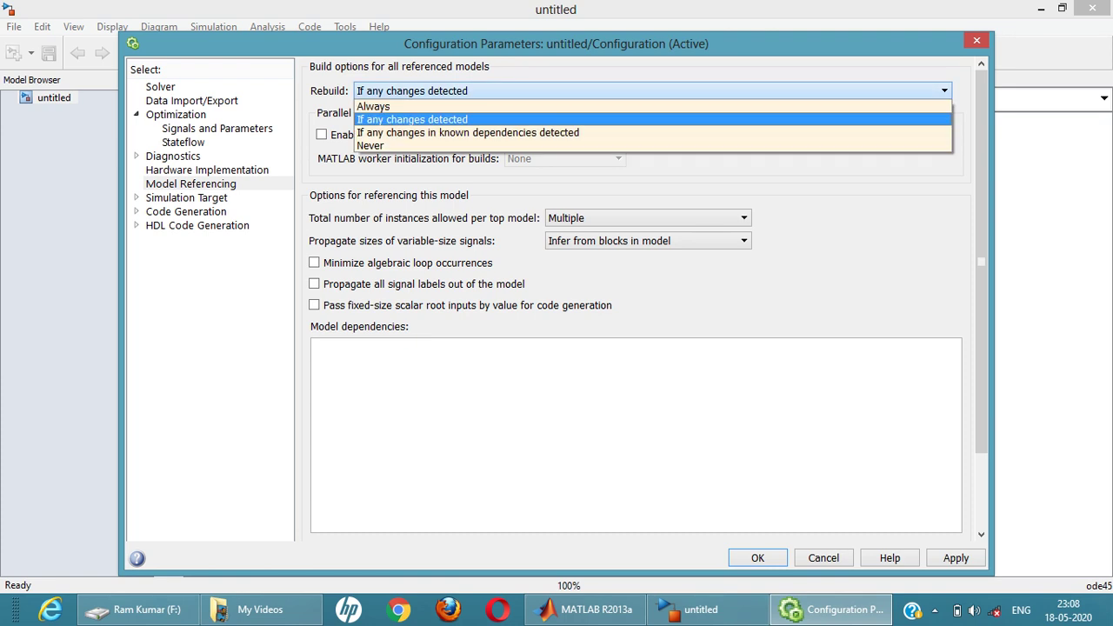
pyautogui.press('Return')
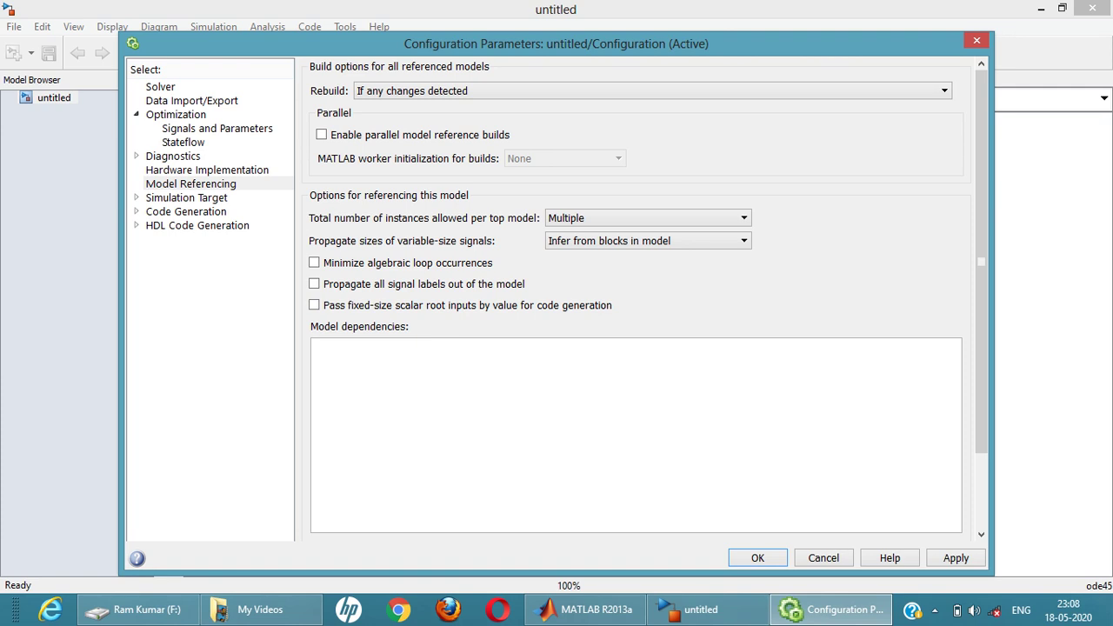
# Step: Examine the Simulation Target settings together with their Symbols and Custom Code subcategories
pyautogui.click(186, 197)
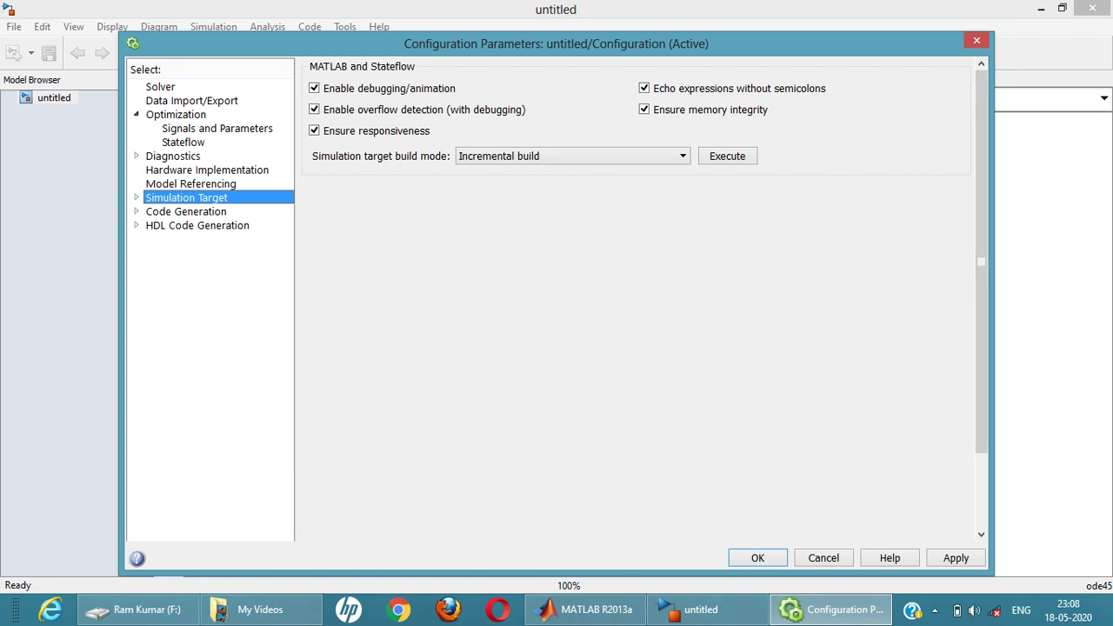
pyautogui.click(137, 197)
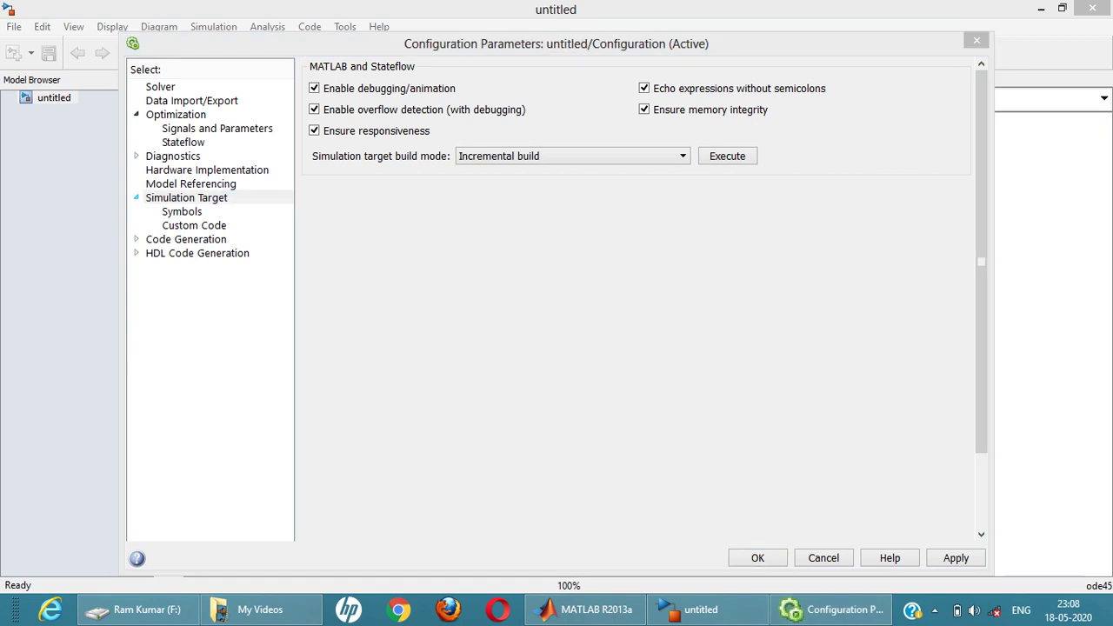
pyautogui.click(182, 212)
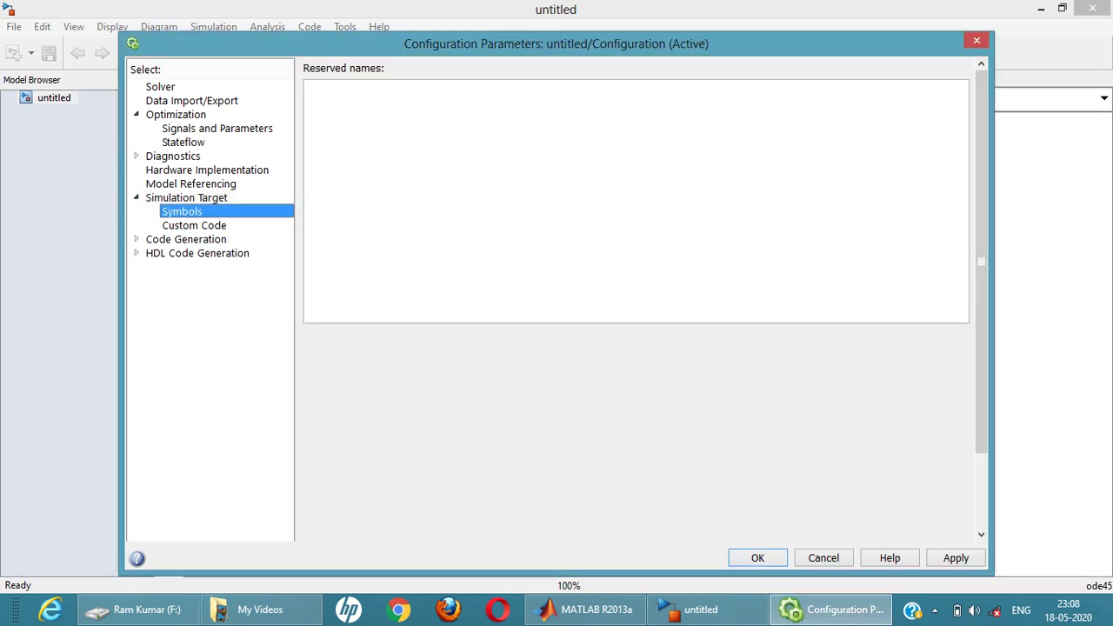
pyautogui.click(194, 225)
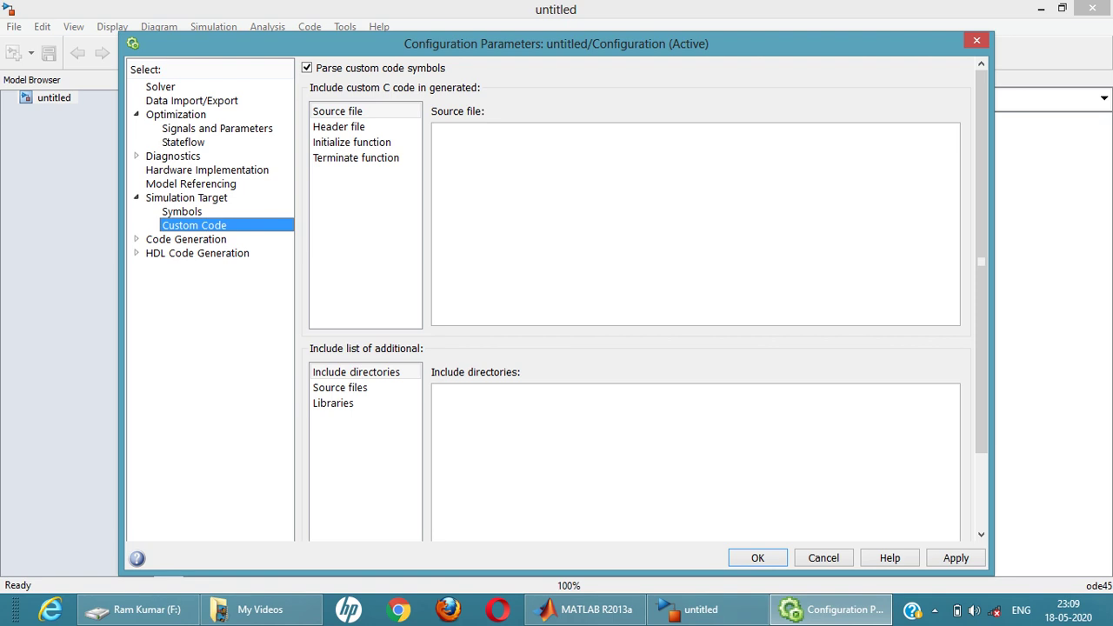
# Step: Examine the main Code Generation settings, including the objectives available for the Code Generation Advisor
pyautogui.click(185, 239)
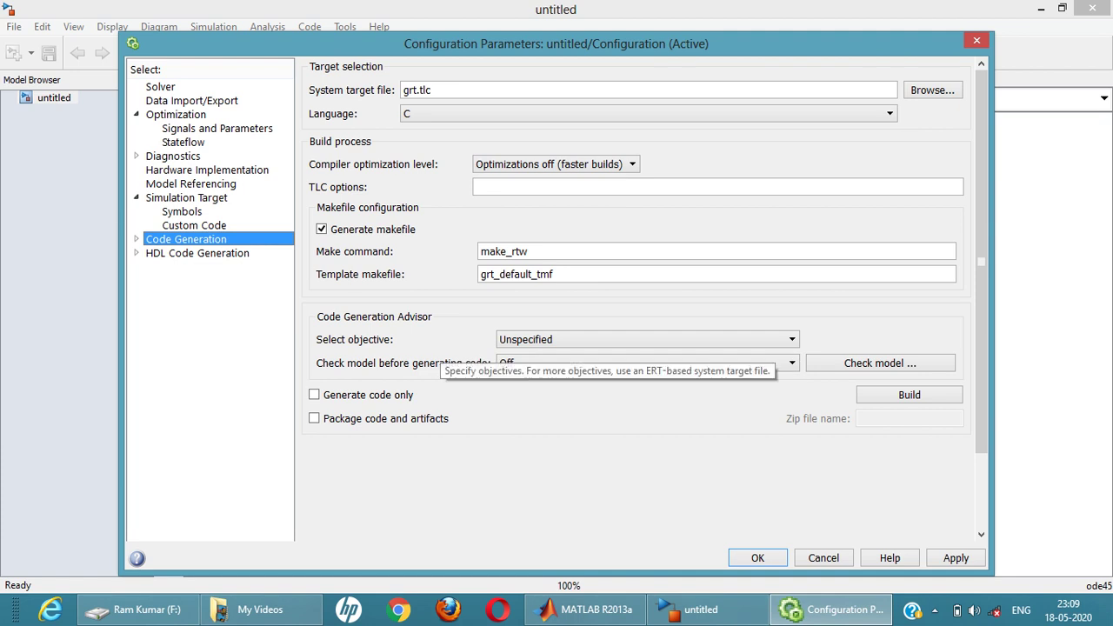
pyautogui.click(608, 340)
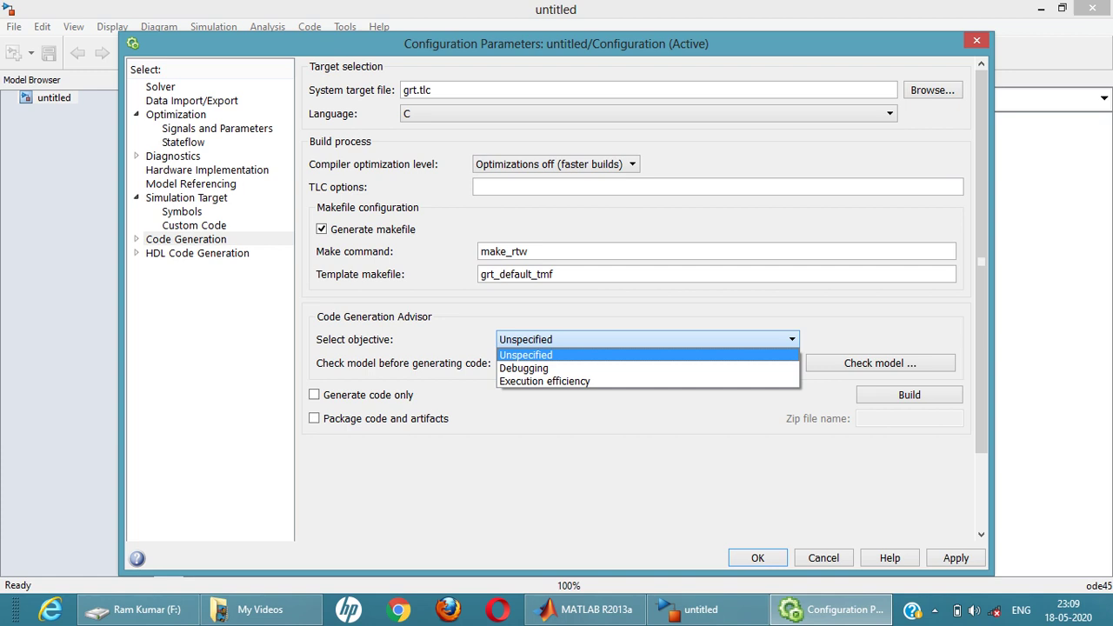
pyautogui.click(609, 340)
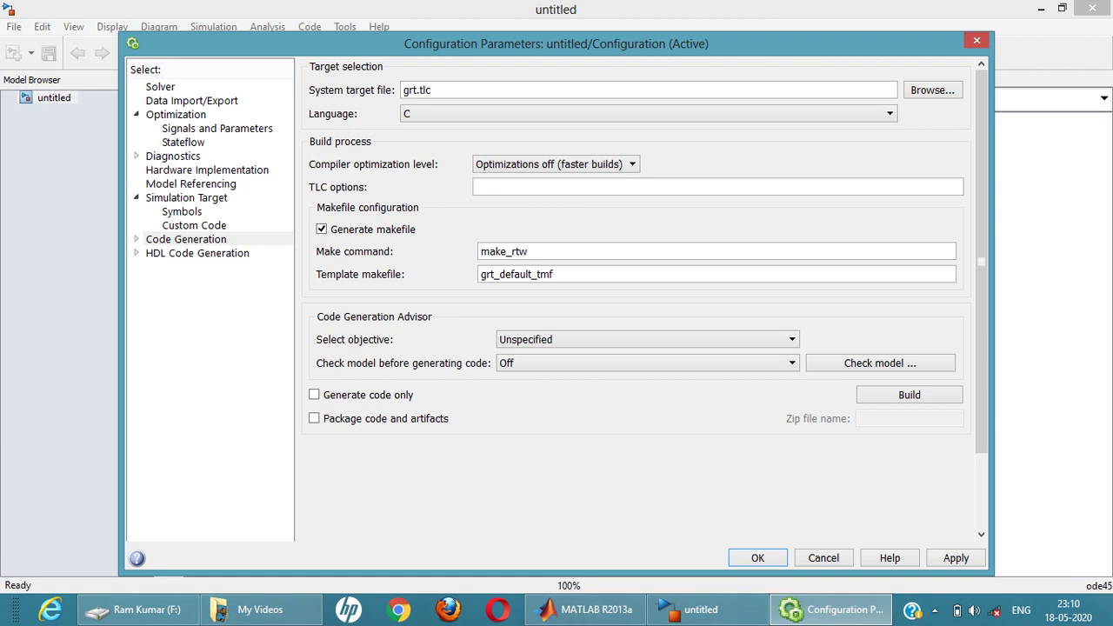
# Step: Go through the Code Generation subcategories in order: Report, Comments, Symbols, Custom Code, Debug and Interface
pyautogui.click(186, 239)
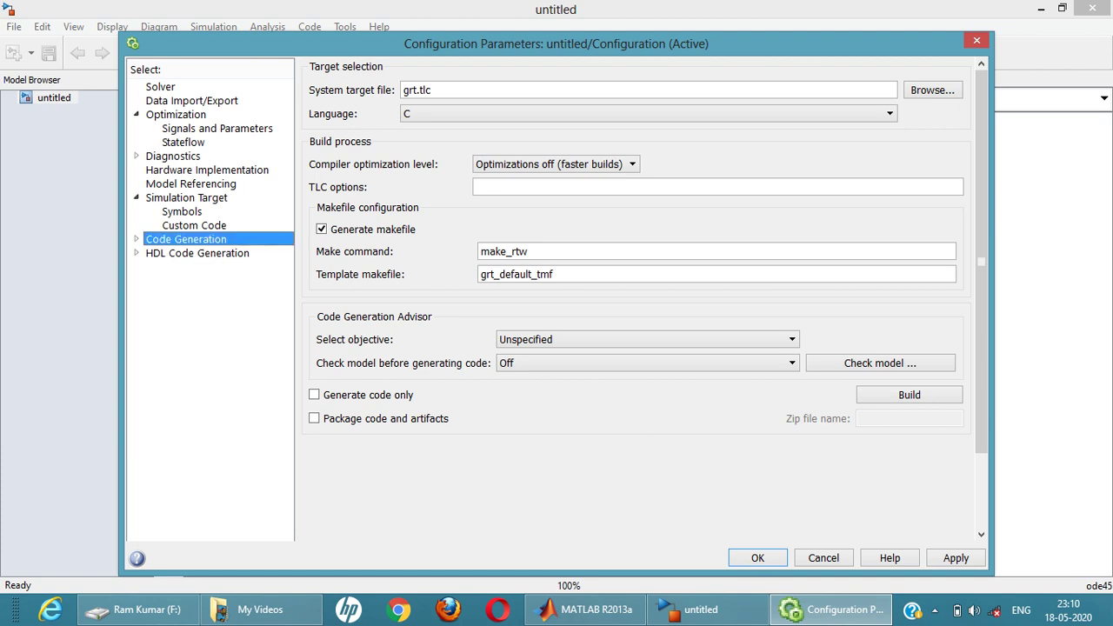
pyautogui.click(136, 239)
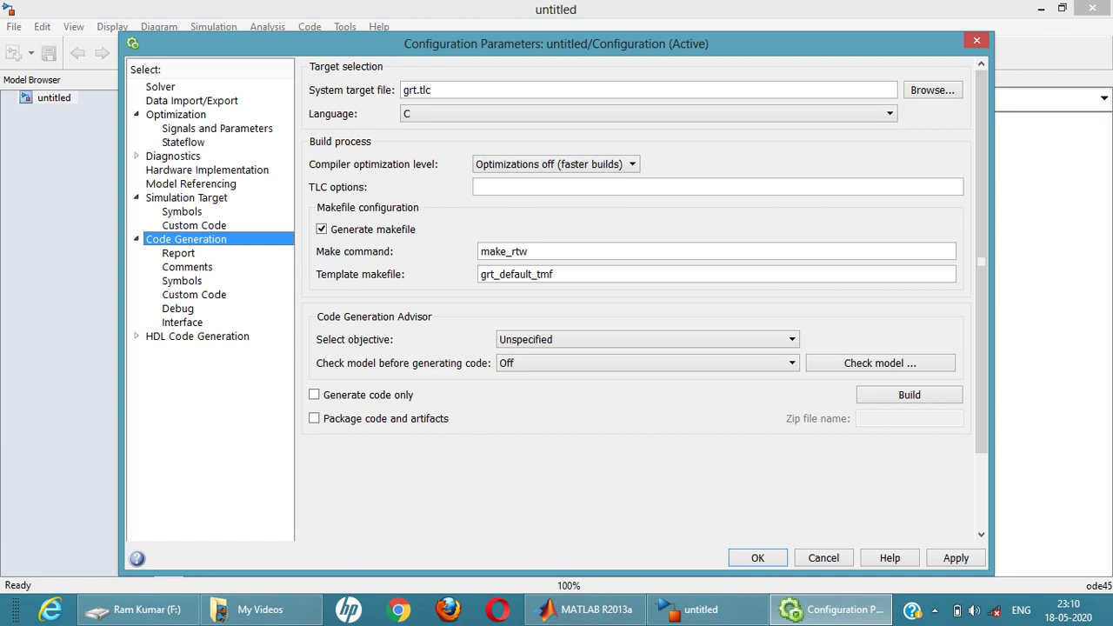
pyautogui.press('Down')
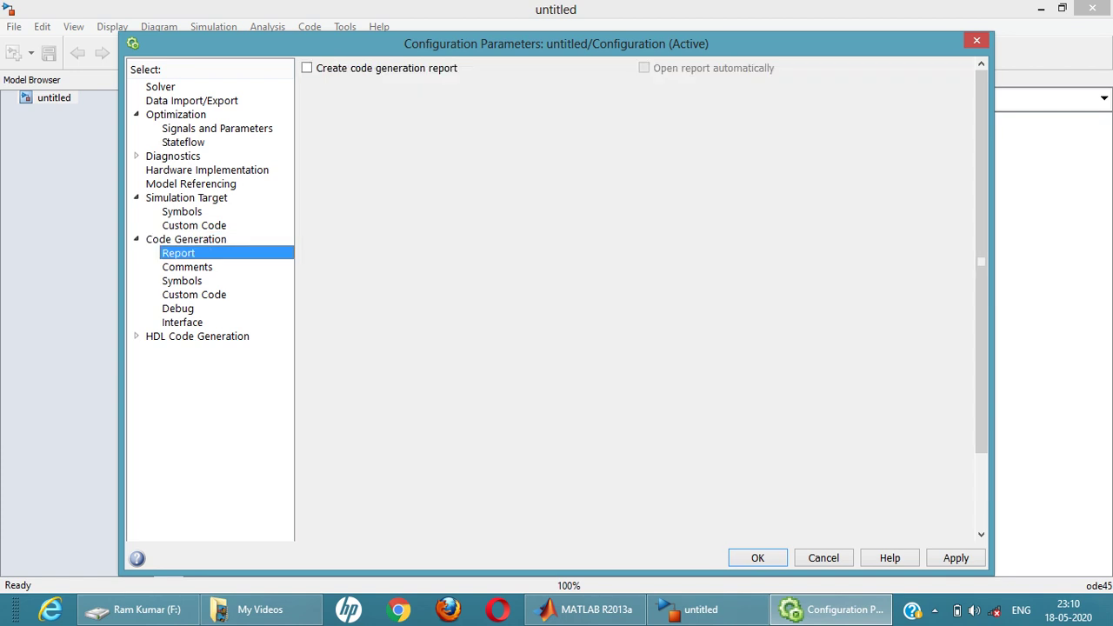
pyautogui.press('Down')
pyautogui.press('Down')
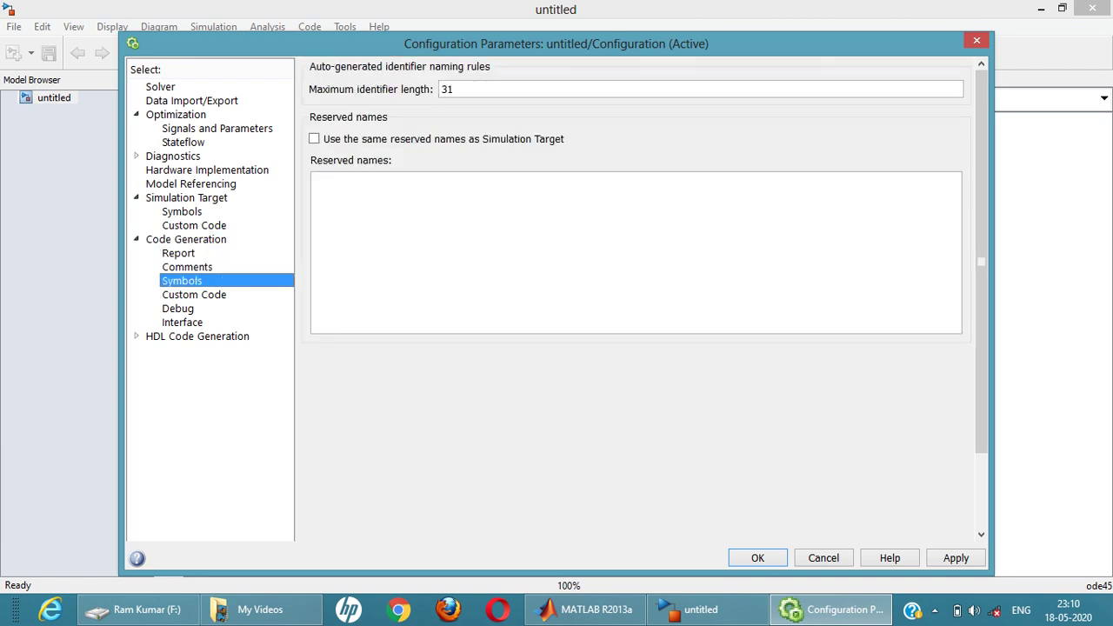
pyautogui.press('Down')
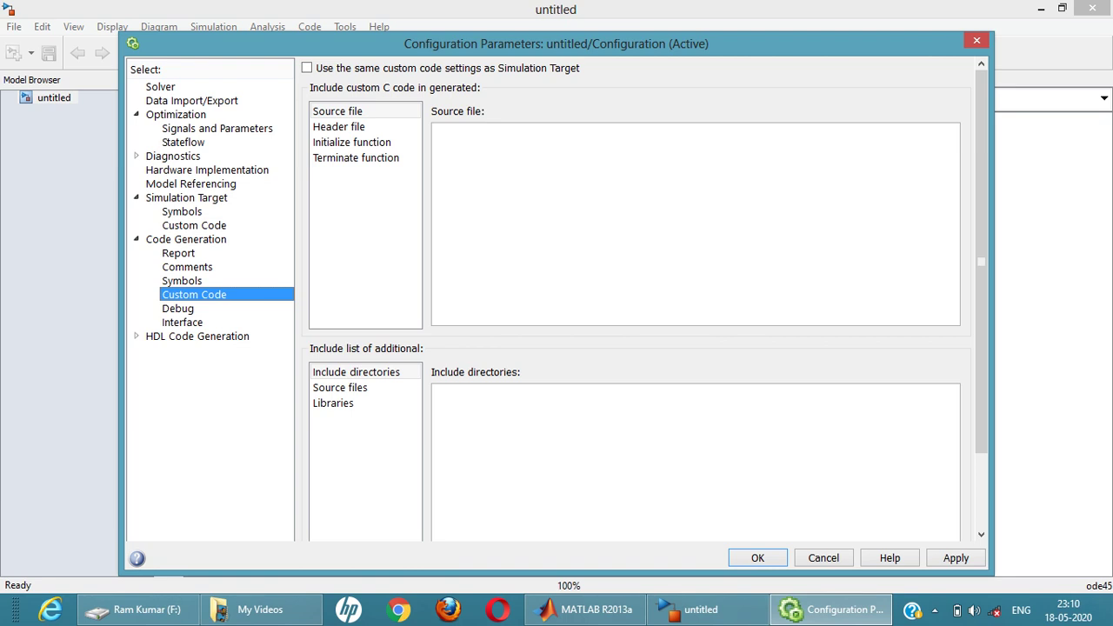
pyautogui.press('Down')
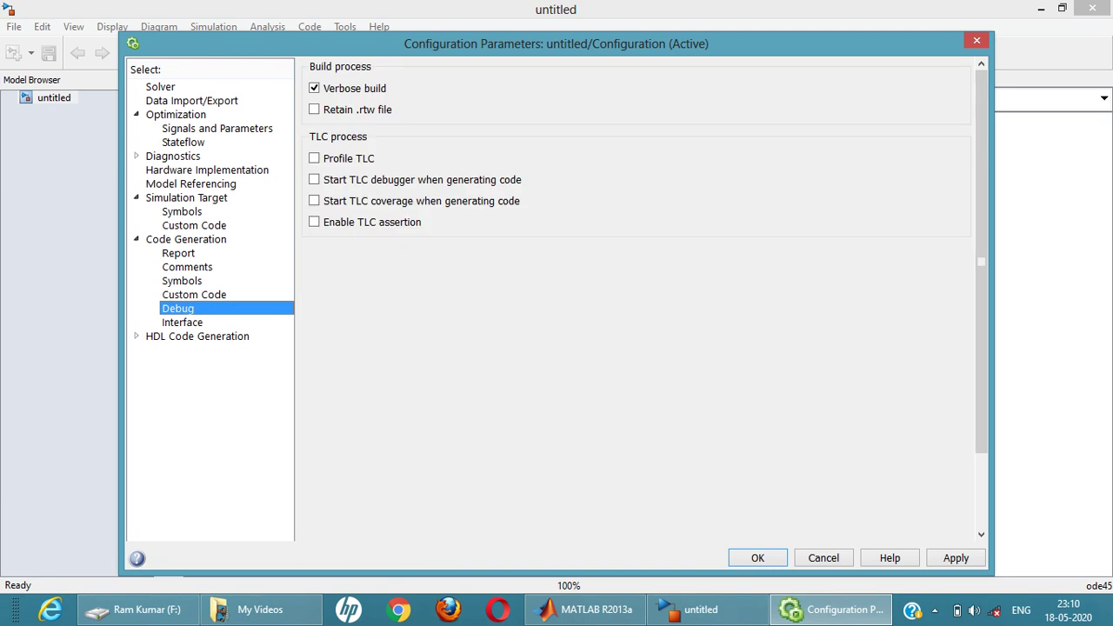
pyautogui.press('Down')
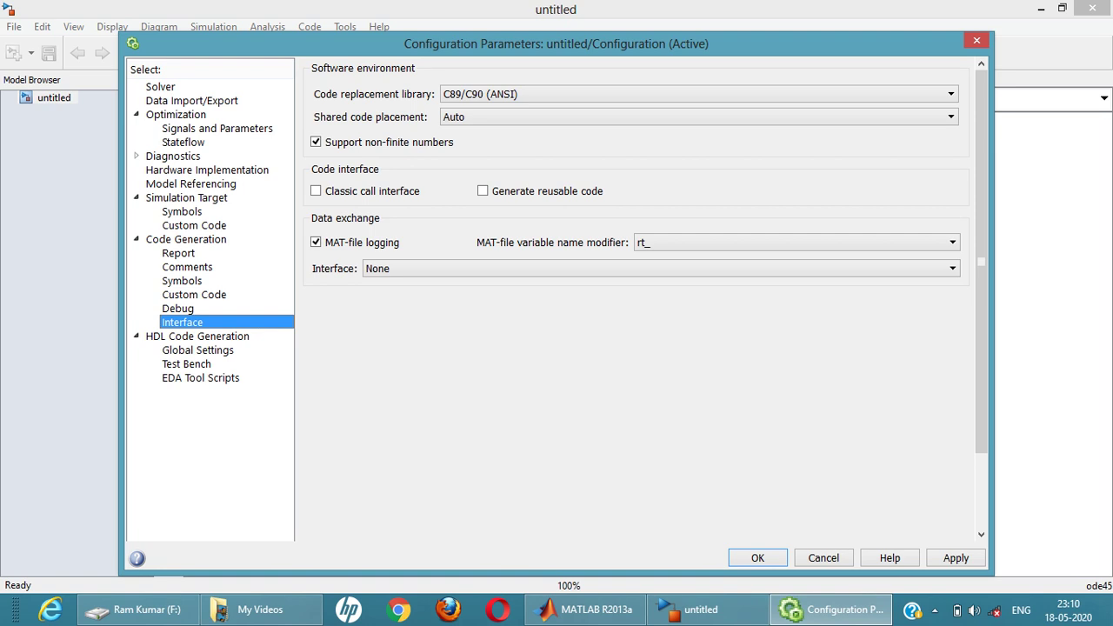
# Step: Examine the Global Settings, Test Bench and EDA Tool Scripts subcategories of HDL Code Generation
pyautogui.click(198, 350)
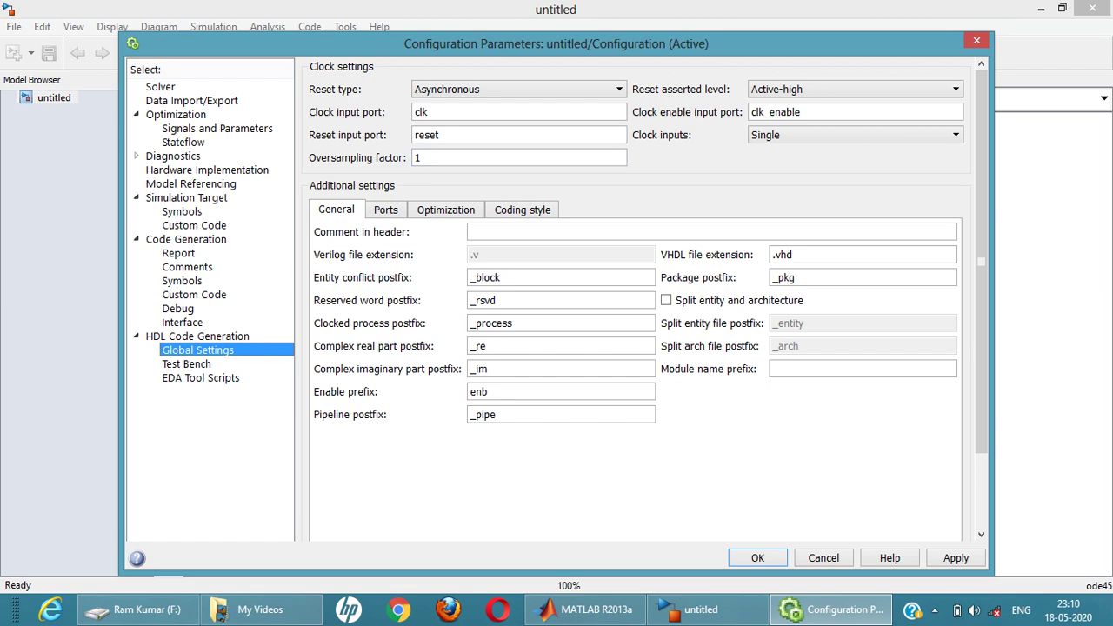
pyautogui.click(186, 364)
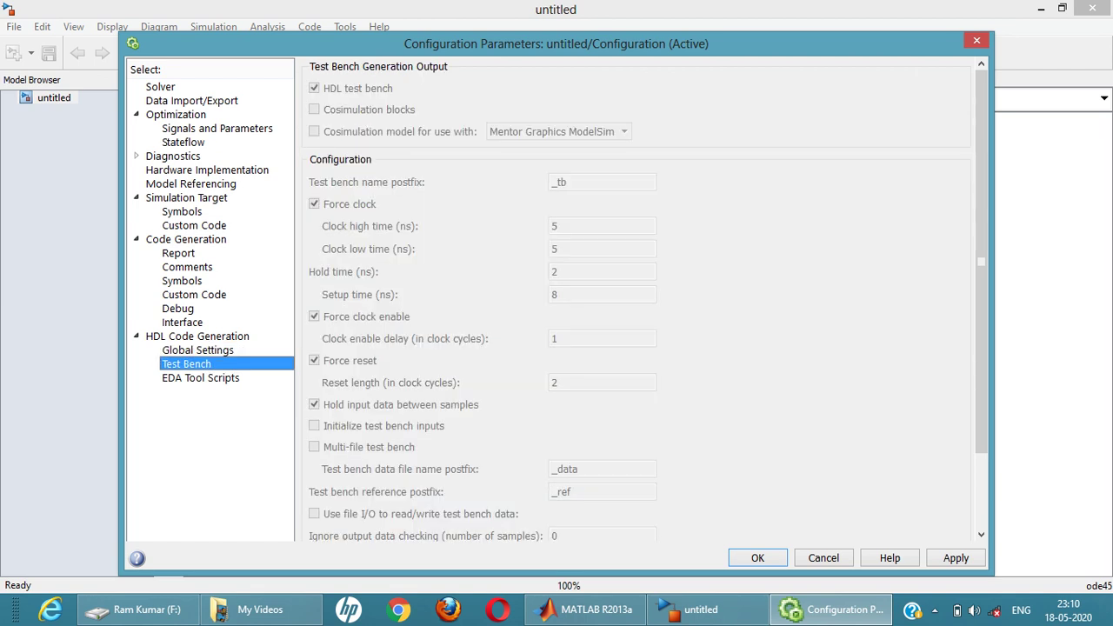
pyautogui.click(200, 377)
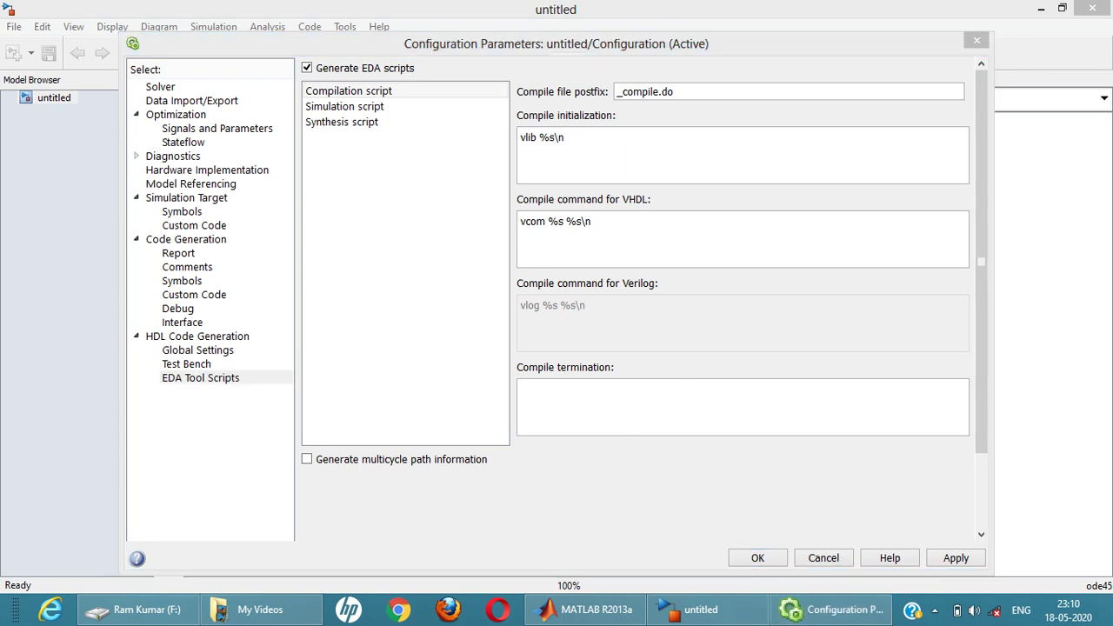